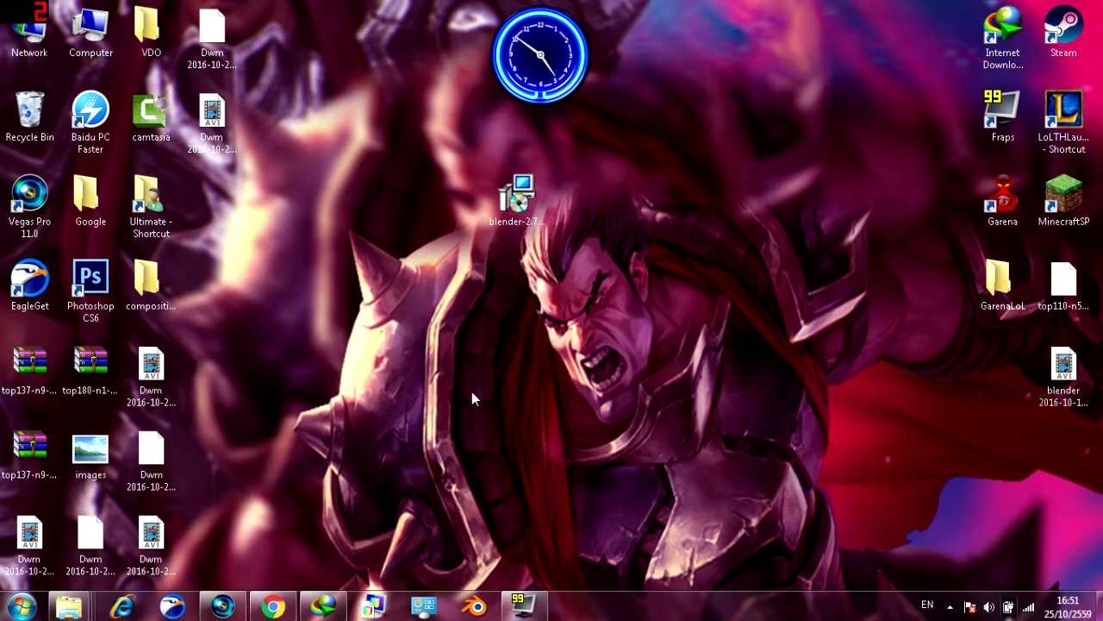
Return to the Blender download page in Chrome and scroll through it
{"action": "left_click", "coordinate": [272, 606]}
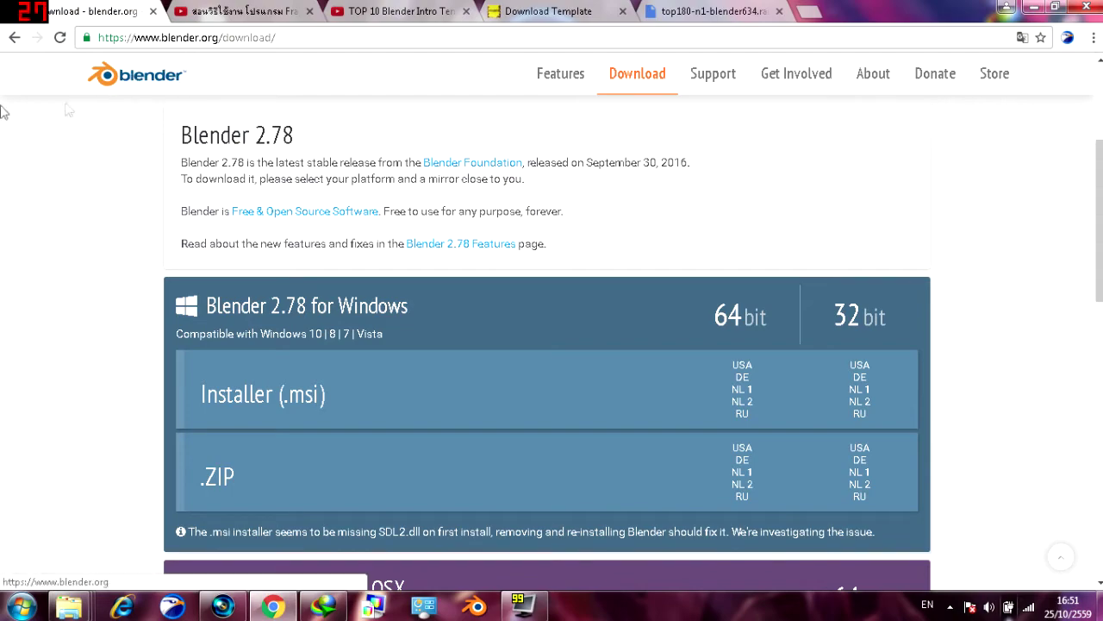
{"action": "scroll", "coordinate": [316, 350], "scroll_direction": "down", "scroll_amount": 2}
{"action": "scroll", "coordinate": [668, 444], "scroll_direction": "down", "scroll_amount": 2}
{"action": "scroll", "coordinate": [669, 444], "scroll_direction": "up", "scroll_amount": 2}
{"action": "scroll", "coordinate": [669, 444], "scroll_direction": "up", "scroll_amount": 2}
{"action": "scroll", "coordinate": [669, 444], "scroll_direction": "up", "scroll_amount": 2}
{"action": "scroll", "coordinate": [639, 435], "scroll_direction": "up", "scroll_amount": 1}
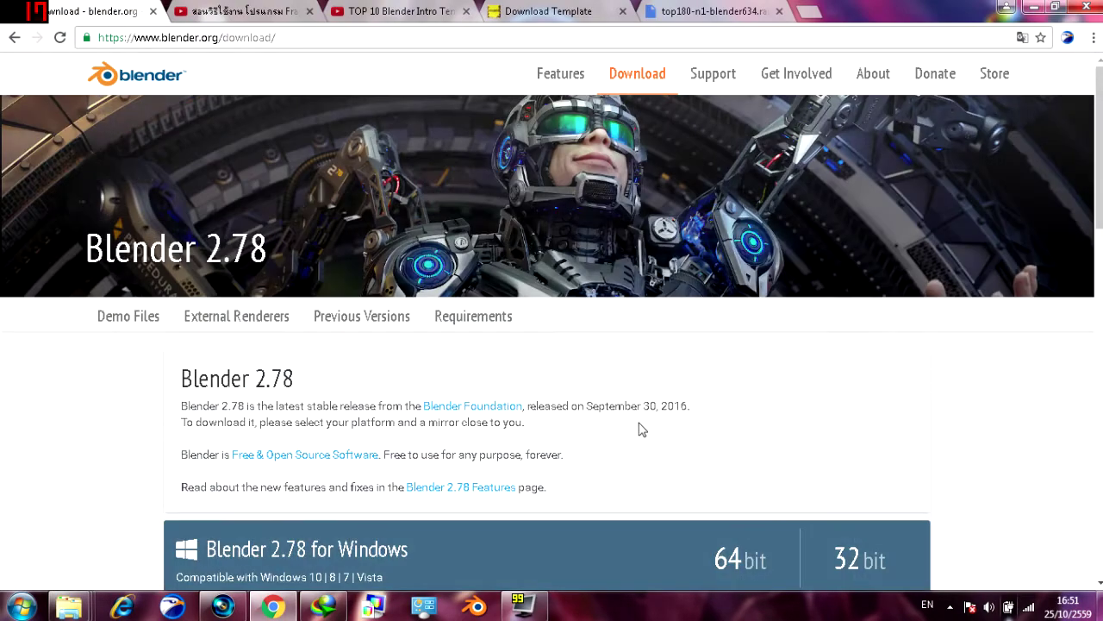
{"action": "scroll", "coordinate": [630, 427], "scroll_direction": "down", "scroll_amount": 1}
{"action": "scroll", "coordinate": [564, 414], "scroll_direction": "up", "scroll_amount": 1}
{"action": "scroll", "coordinate": [581, 445], "scroll_direction": "down", "scroll_amount": 2}
{"action": "scroll", "coordinate": [660, 488], "scroll_direction": "up", "scroll_amount": 2}
{"action": "scroll", "coordinate": [499, 440], "scroll_direction": "down", "scroll_amount": 3}
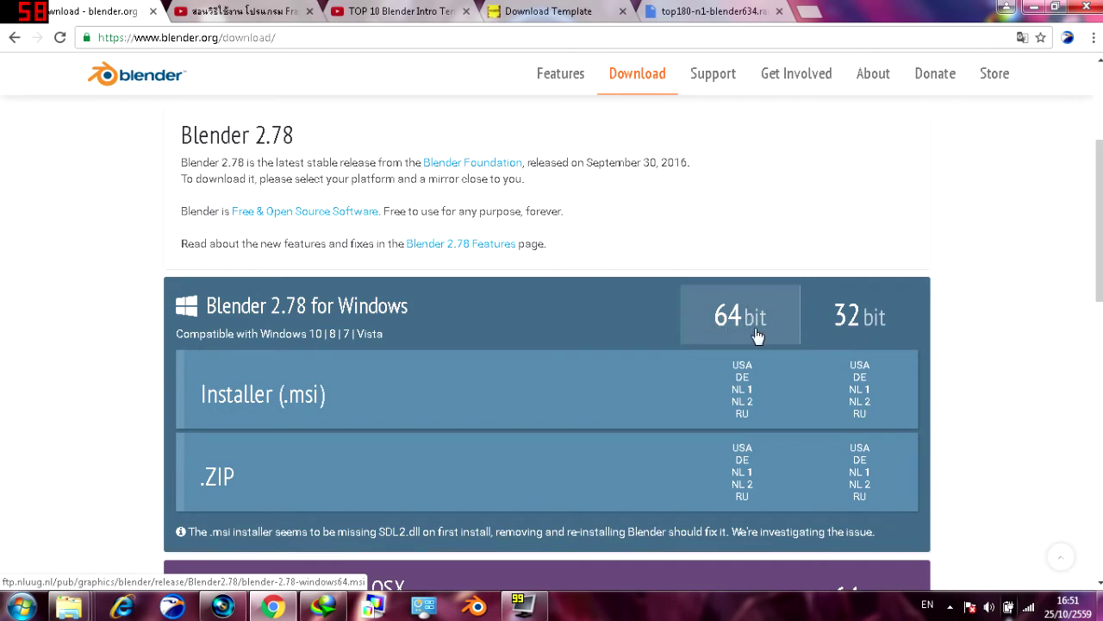
Minimize the browser and launch the Blender installer from the desktop
{"action": "left_click", "coordinate": [1035, 10]}
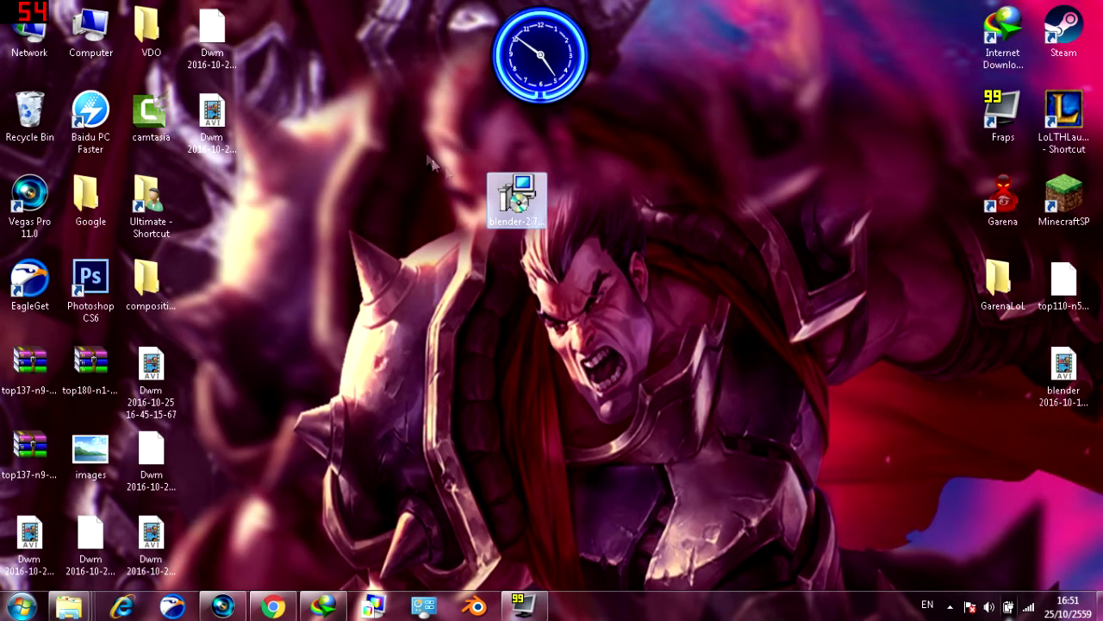
{"action": "left_click", "coordinate": [533, 207]}
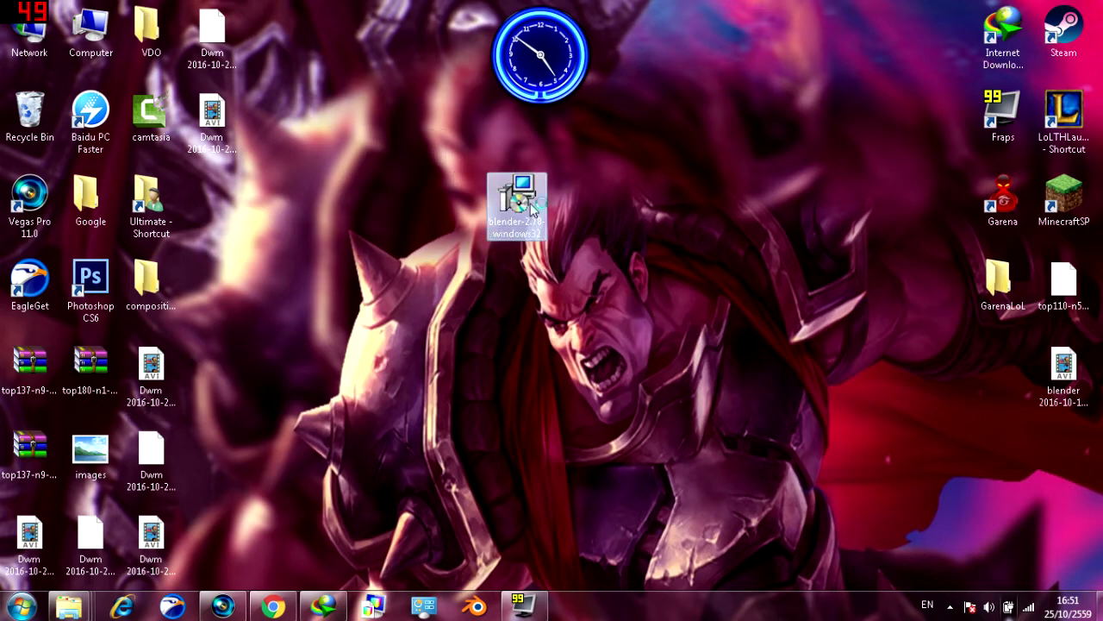
{"action": "double_click", "coordinate": [533, 207]}
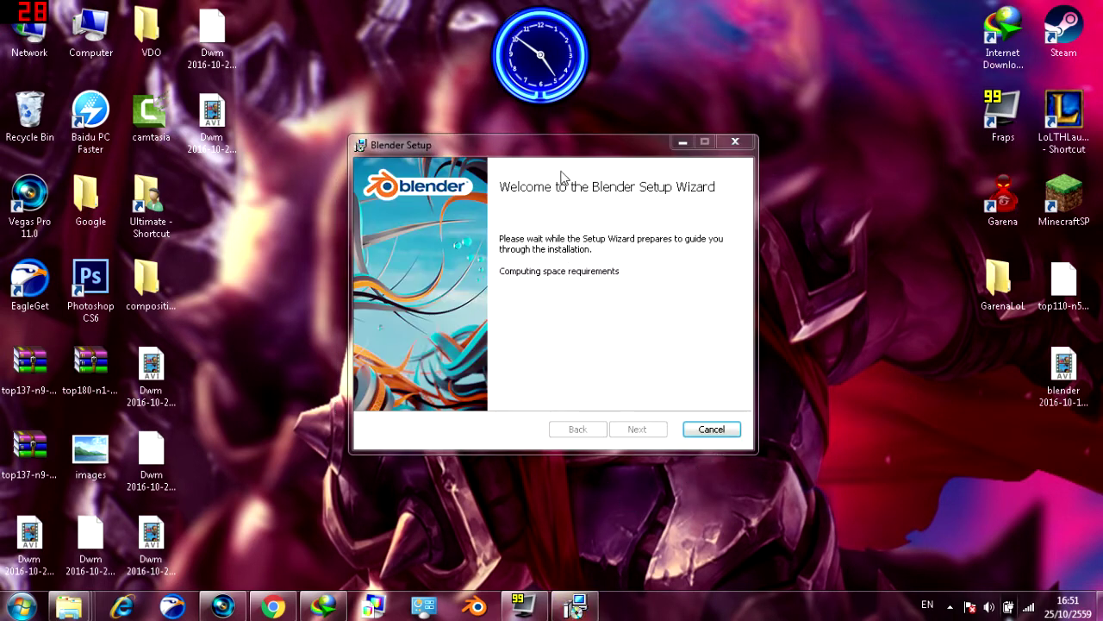
Cancel the Blender installation and close the interrupted setup window
{"action": "left_click", "coordinate": [577, 157]}
{"action": "left_click_drag", "start_coordinate": [578, 157], "coordinate": [531, 114]}
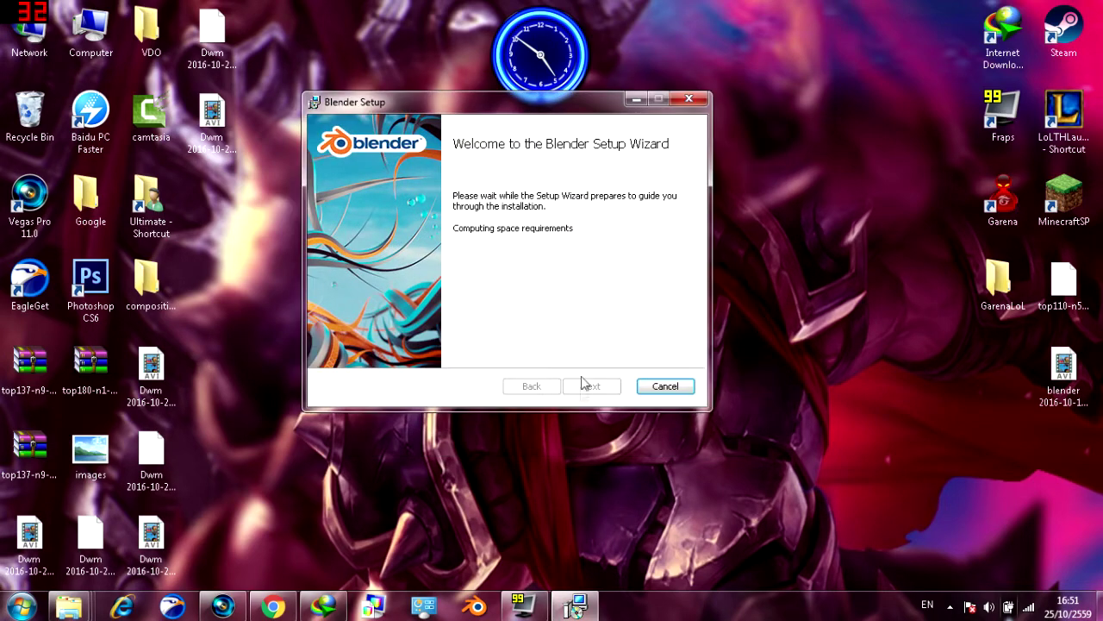
{"action": "left_click", "coordinate": [654, 390]}
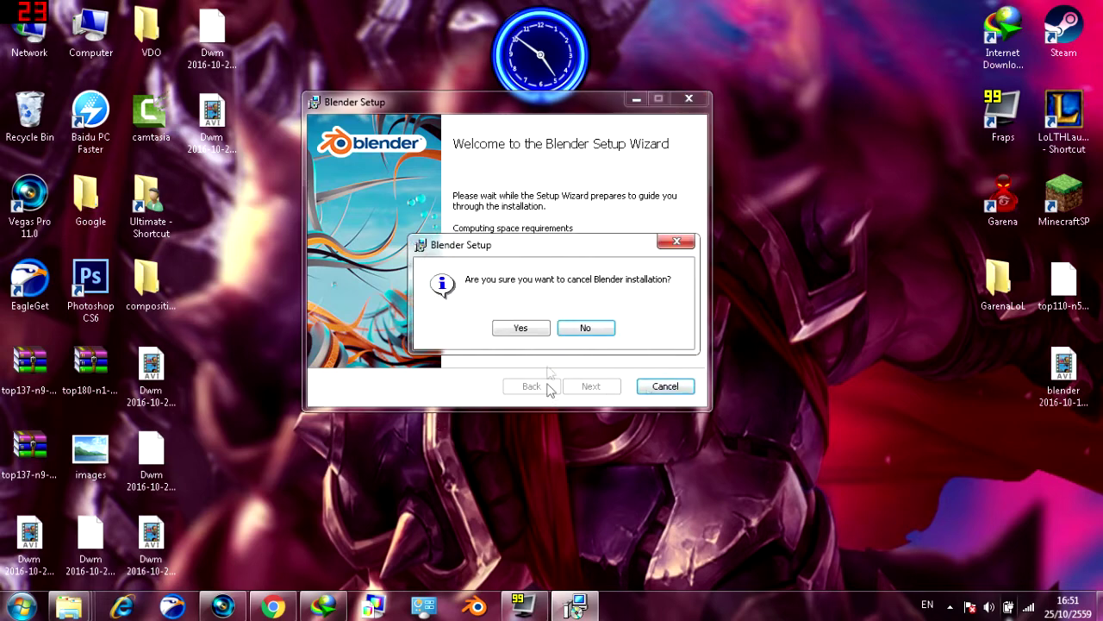
{"action": "left_click", "coordinate": [674, 242]}
{"action": "left_click", "coordinate": [687, 99]}
{"action": "left_click", "coordinate": [522, 336]}
{"action": "left_click", "coordinate": [593, 388]}
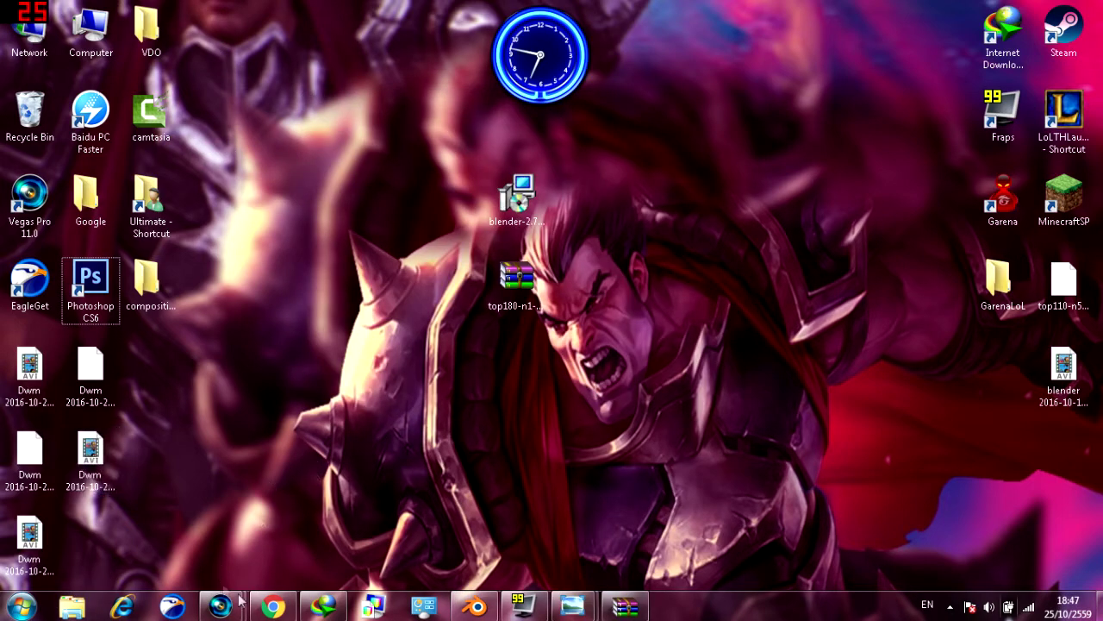
Switch Chrome to the 'TOP 10 Blender Intro Templates' video and jump it to 0:35
{"action": "left_click", "coordinate": [270, 607]}
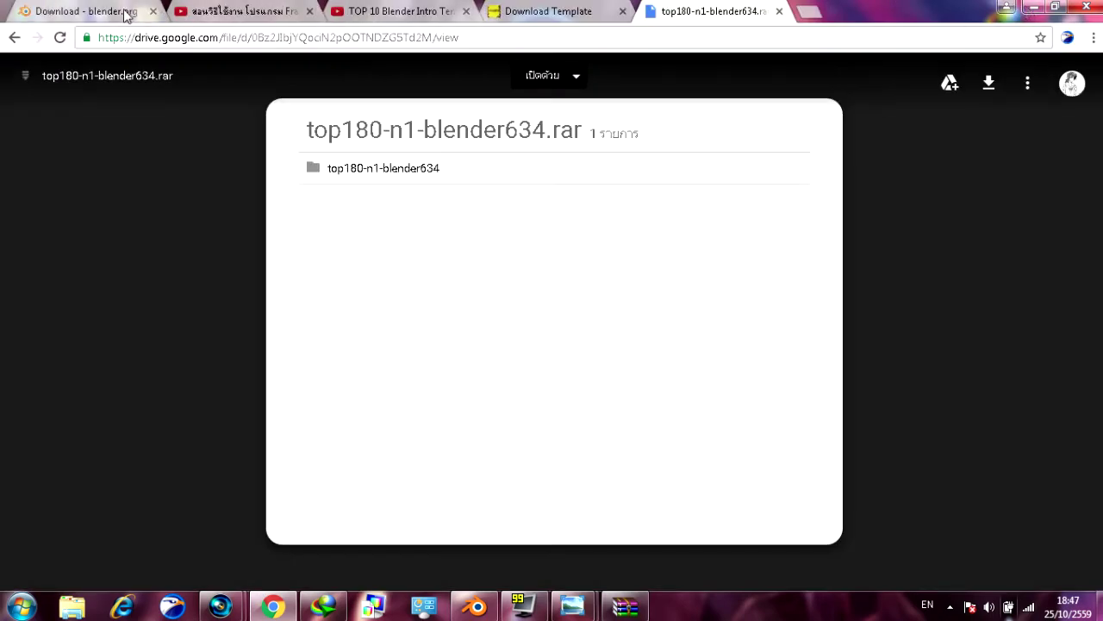
{"action": "left_click", "coordinate": [126, 15]}
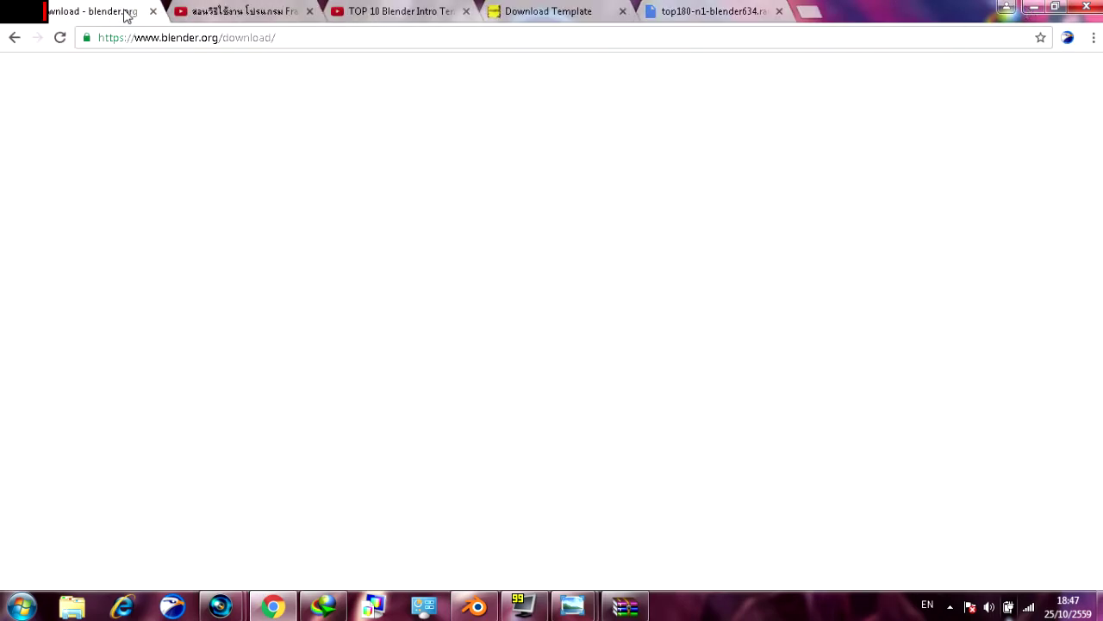
{"action": "left_click", "coordinate": [366, 15]}
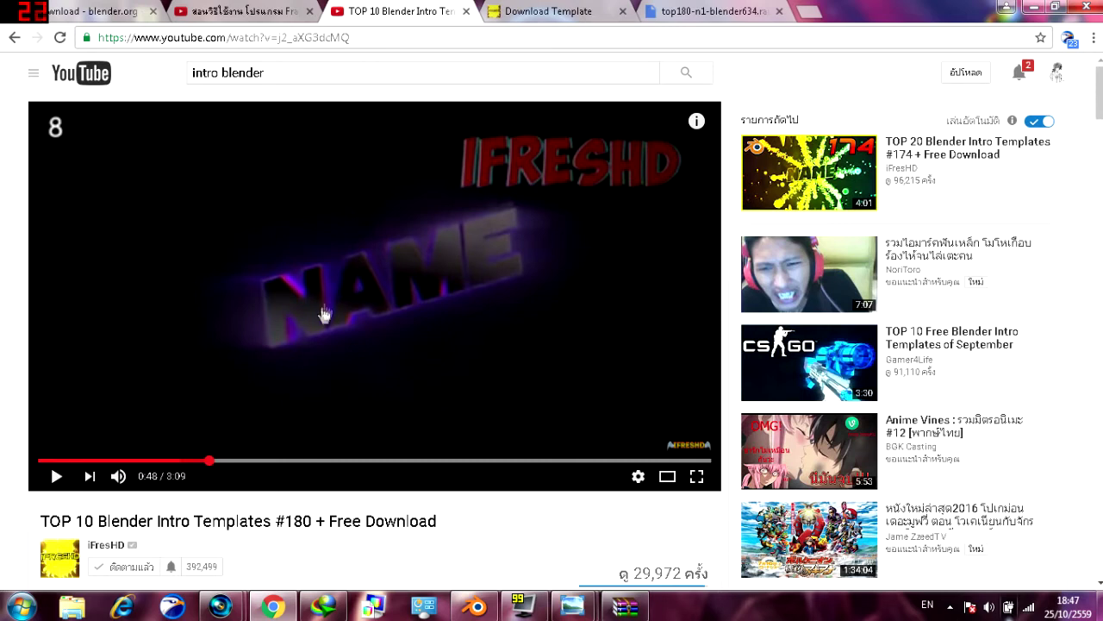
{"action": "left_click", "coordinate": [163, 461]}
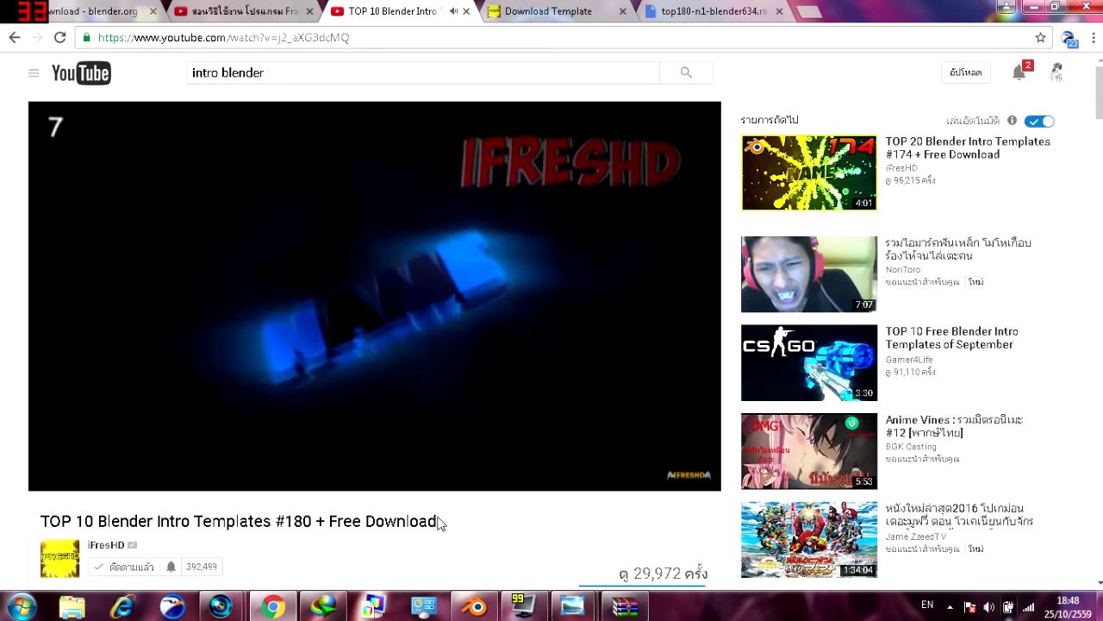
Pause the preview video and scroll down to the description's template download links
{"action": "left_click", "coordinate": [233, 254]}
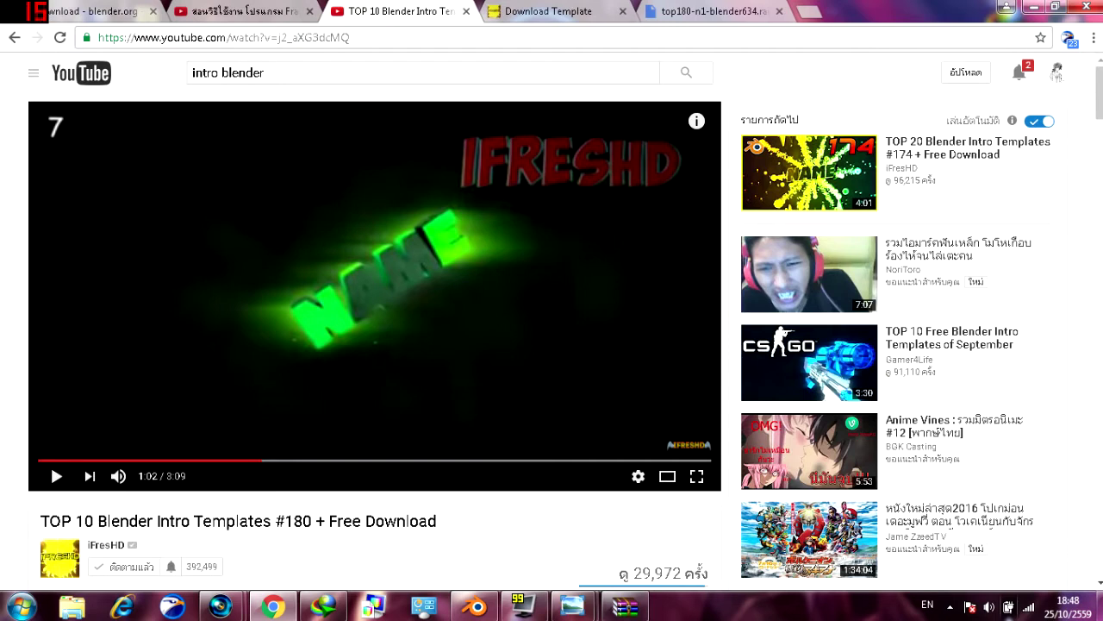
{"action": "left_click_drag", "start_coordinate": [97, 520], "coordinate": [149, 520]}
{"action": "left_click", "coordinate": [148, 521]}
{"action": "scroll", "coordinate": [375, 344], "scroll_direction": "down", "scroll_amount": 2}
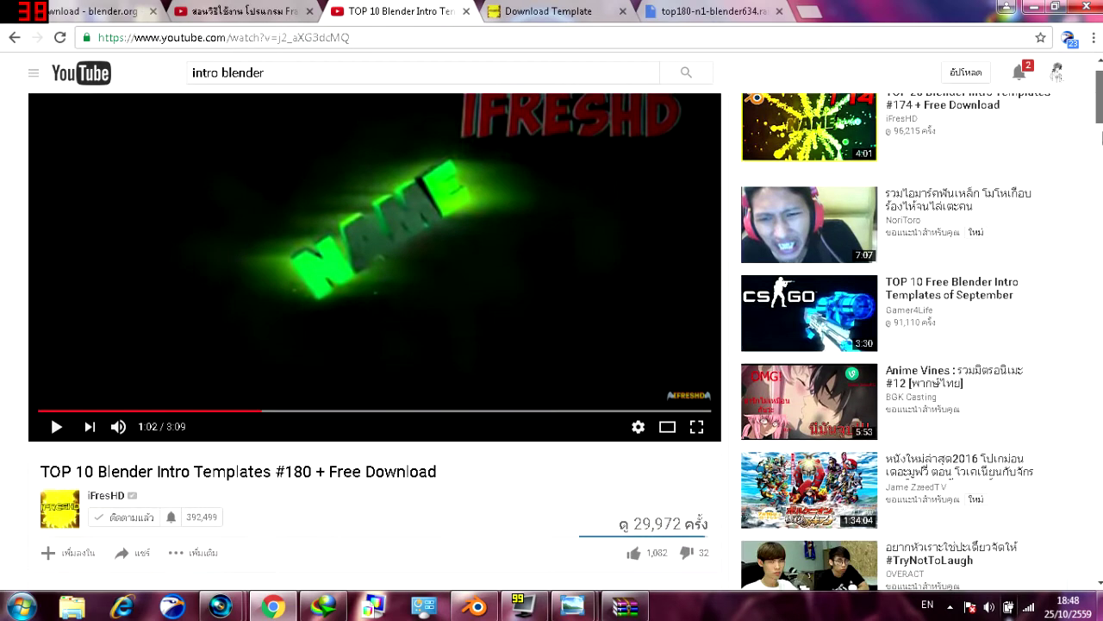
{"action": "scroll", "coordinate": [375, 344], "scroll_direction": "down", "scroll_amount": 2}
{"action": "scroll", "coordinate": [375, 345], "scroll_direction": "down", "scroll_amount": 2}
{"action": "scroll", "coordinate": [374, 345], "scroll_direction": "down", "scroll_amount": 1}
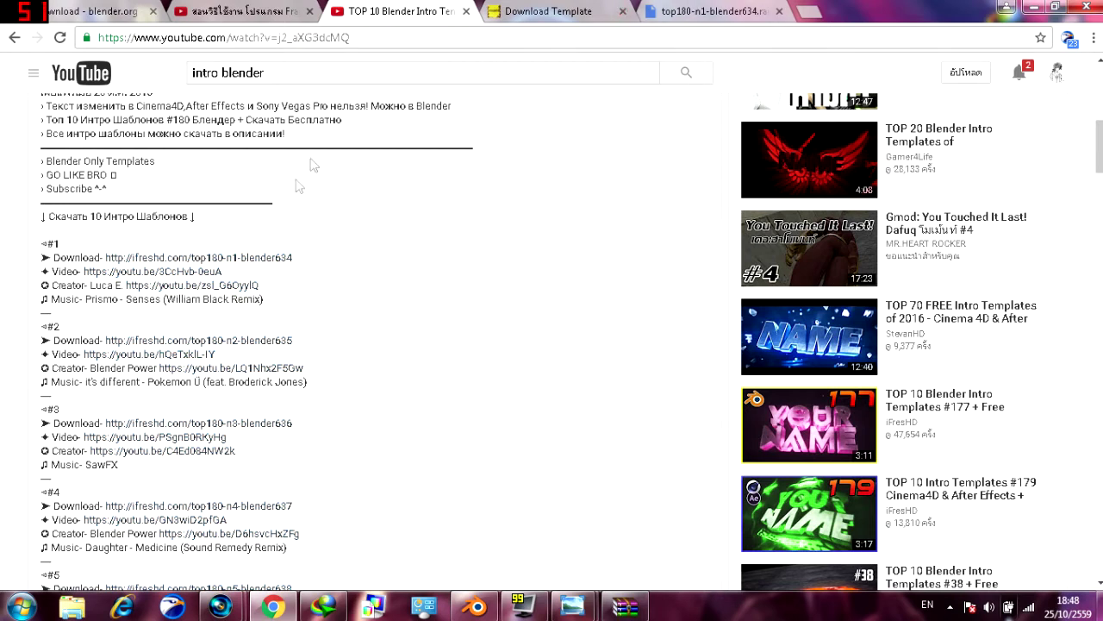
Review the Download Template page and saved step screenshots, then switch to the Google Drive archive tab
{"action": "left_click", "coordinate": [569, 7]}
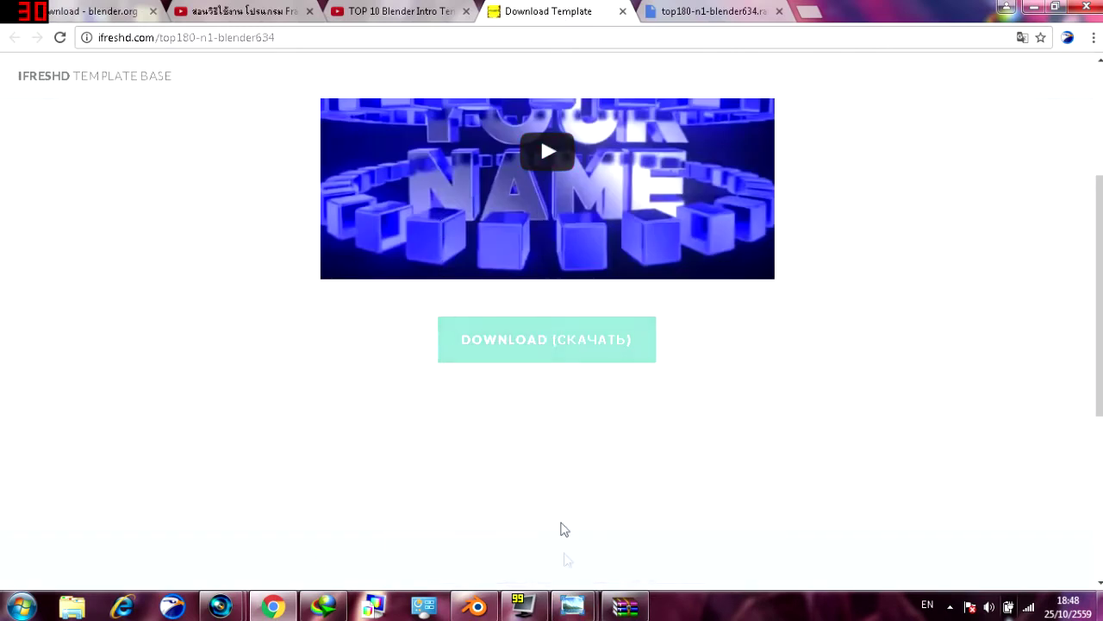
{"action": "mouse_move", "coordinate": [573, 606]}
{"action": "left_click", "coordinate": [635, 522]}
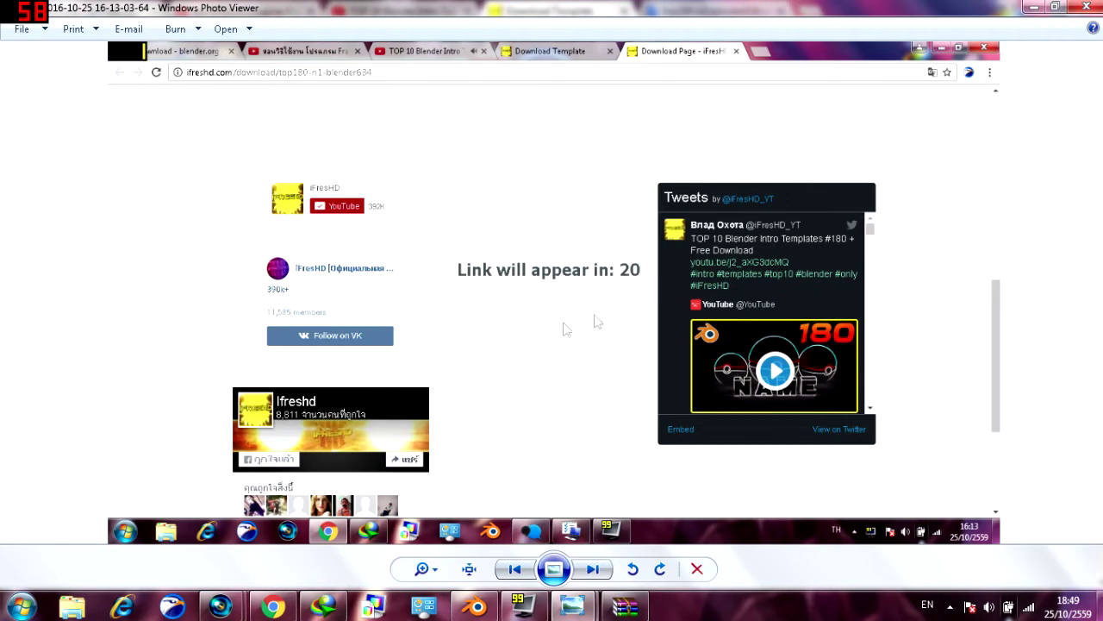
{"action": "left_click", "coordinate": [1036, 10]}
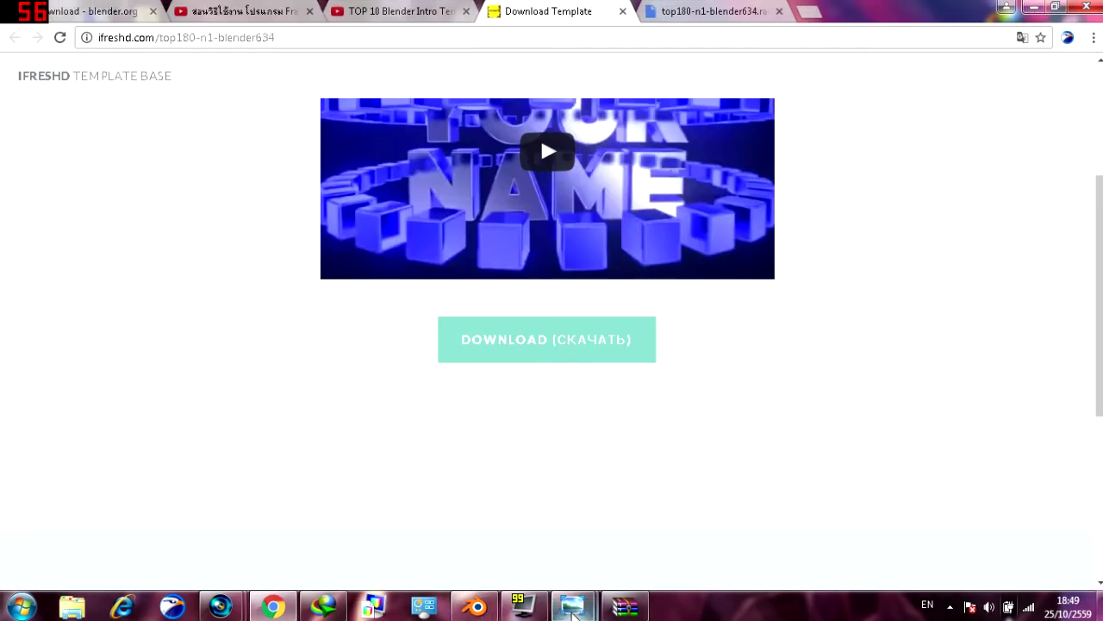
{"action": "left_click", "coordinate": [517, 544]}
{"action": "left_click", "coordinate": [992, 8]}
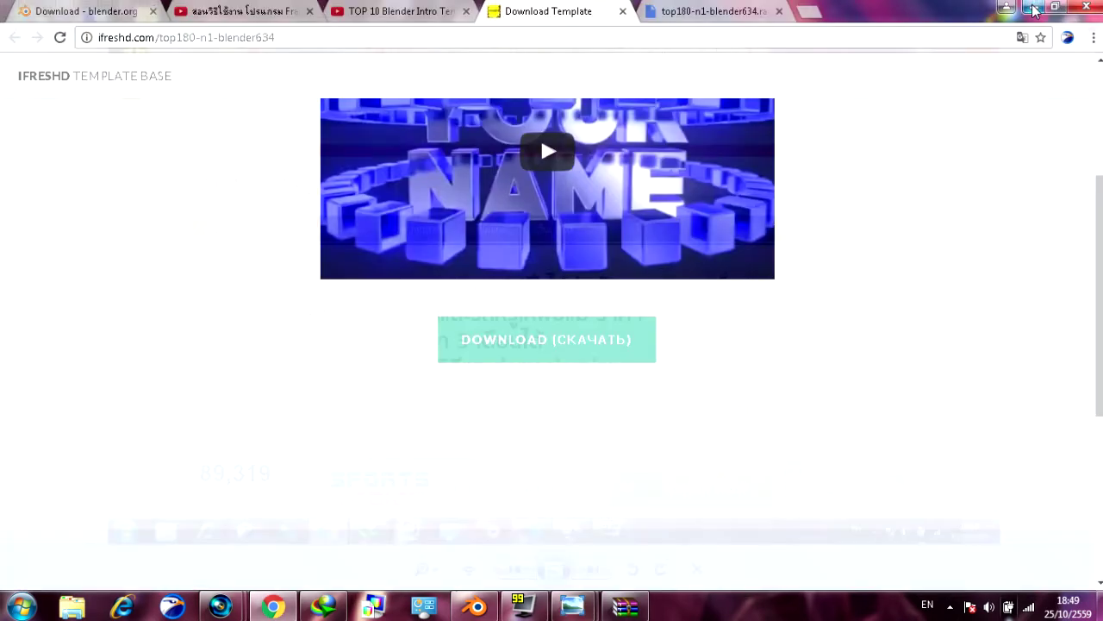
{"action": "left_click", "coordinate": [1032, 7]}
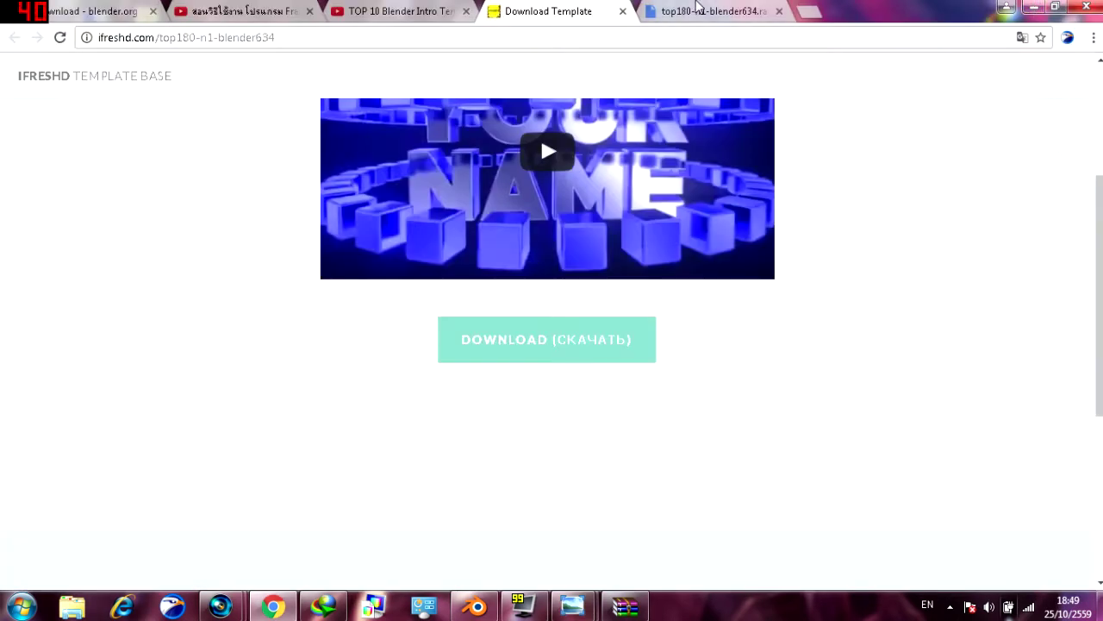
{"action": "left_click", "coordinate": [698, 7]}
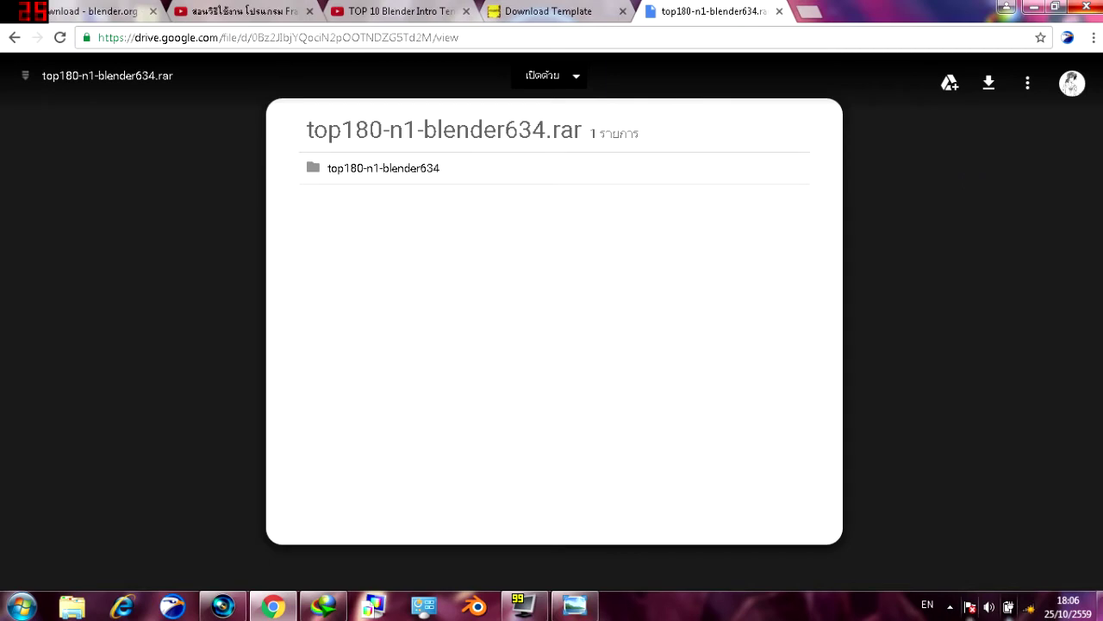
Download top180-n1-blender634.rar from Google Drive, retrying once, then minimize Chrome
{"action": "left_click", "coordinate": [990, 93]}
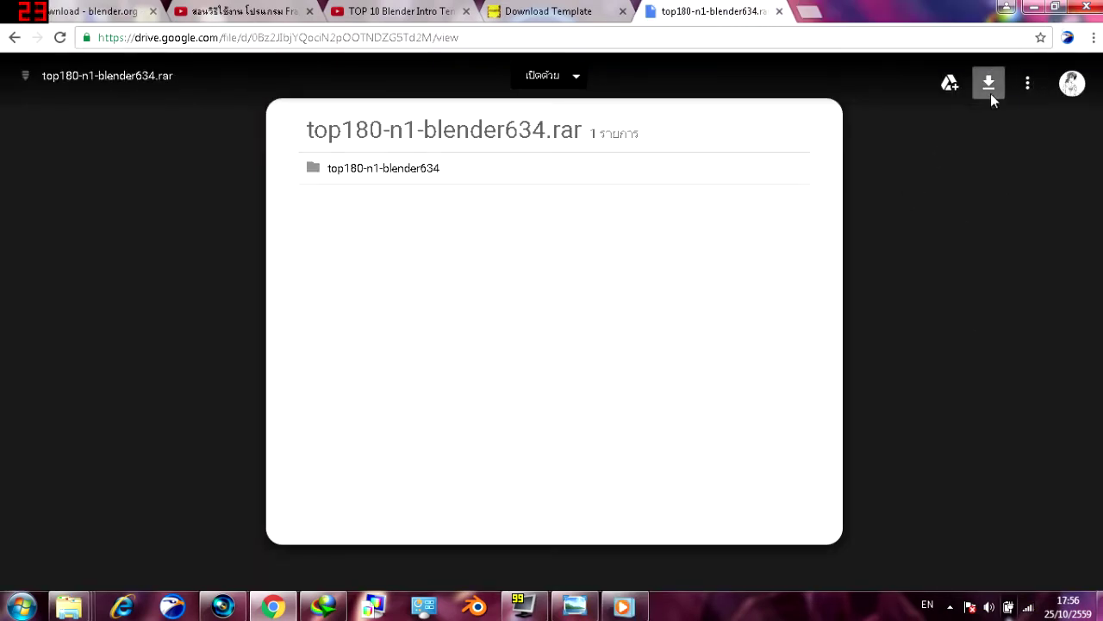
{"action": "left_click", "coordinate": [990, 91]}
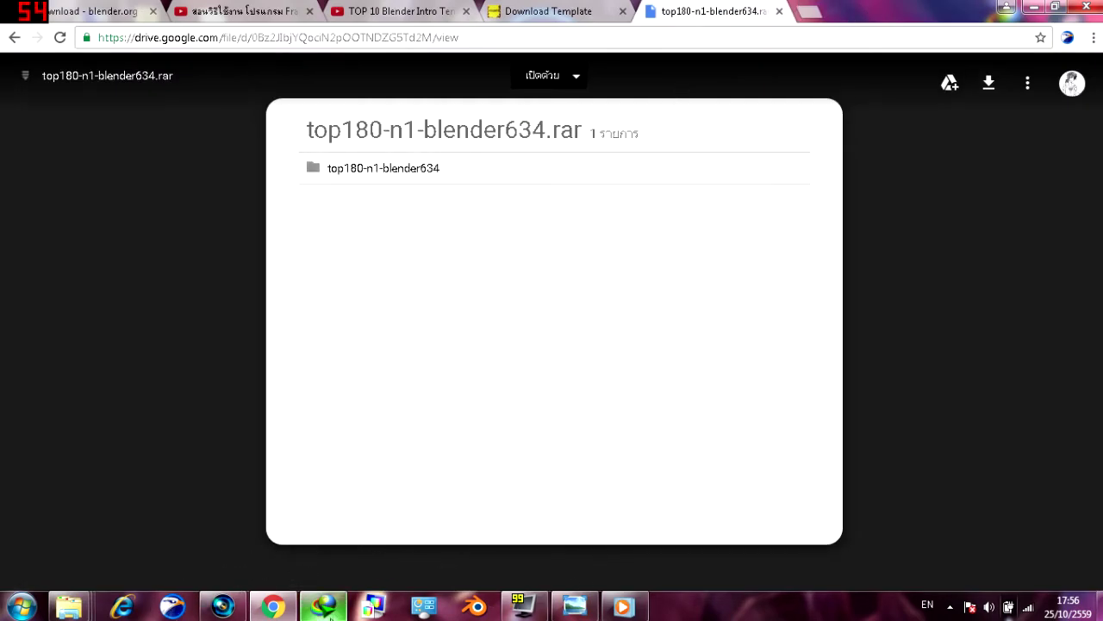
{"action": "left_click", "coordinate": [1032, 7]}
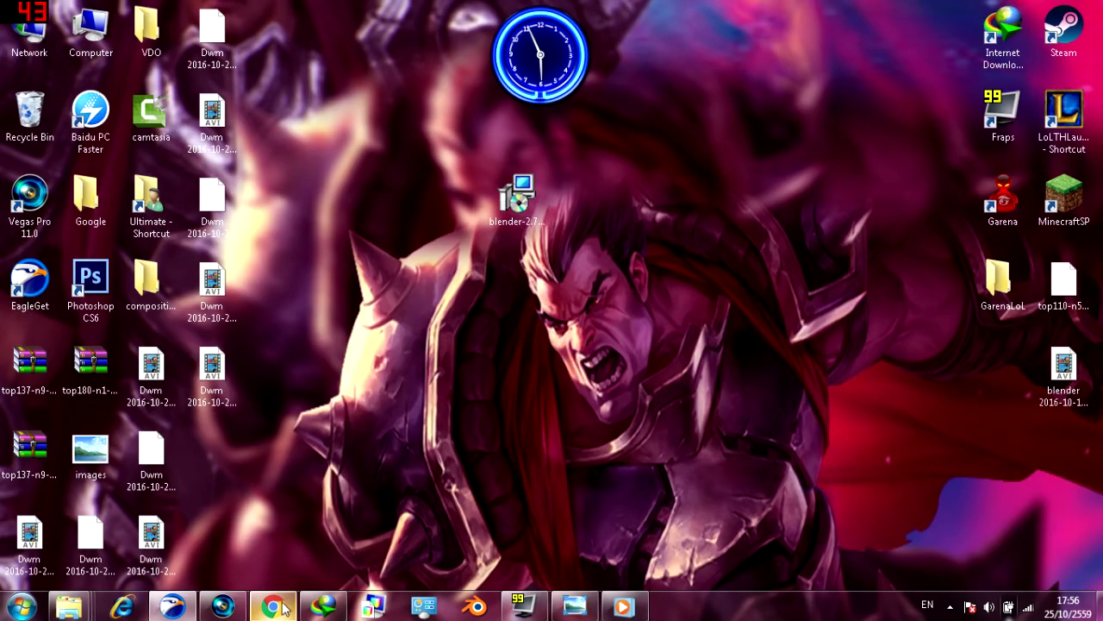
{"action": "left_click", "coordinate": [274, 606]}
Bring up EagleGet's prompt for top180-n1-blender634(1).rar and shift the EagleGet shortcut right
{"action": "left_click", "coordinate": [274, 607]}
{"action": "mouse_move", "coordinate": [610, 225]}
{"action": "left_mouse_down"}
{"action": "mouse_move", "coordinate": [612, 135]}
{"action": "mouse_move", "coordinate": [655, 131]}
{"action": "left_mouse_up"}
{"action": "left_click_drag", "start_coordinate": [29, 281], "coordinate": [881, 280]}
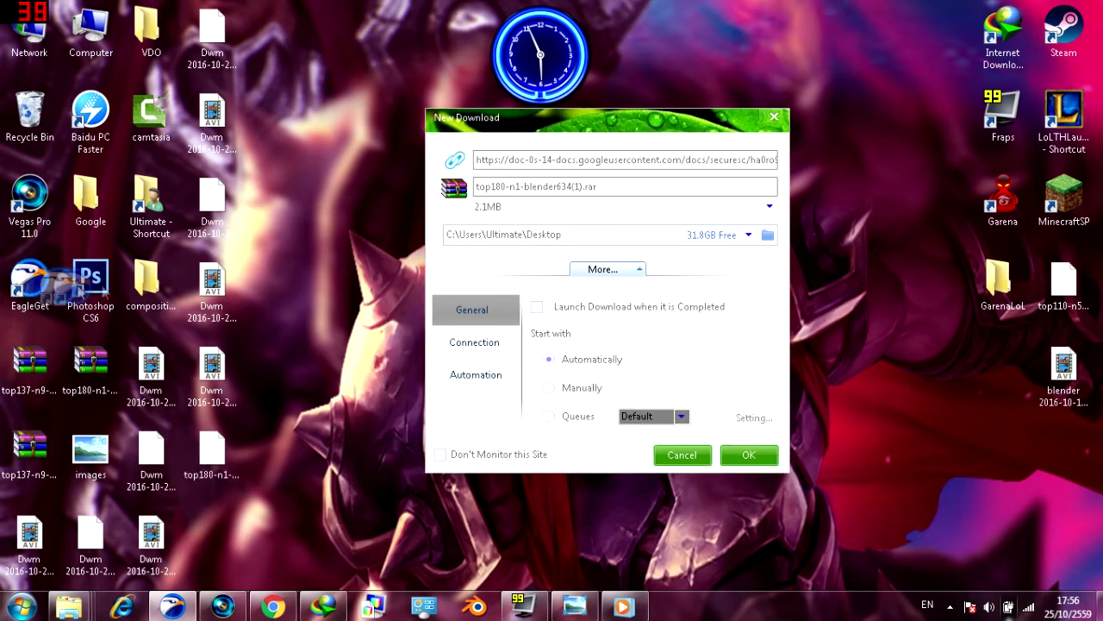
{"action": "left_click_drag", "start_coordinate": [909, 399], "coordinate": [853, 222]}
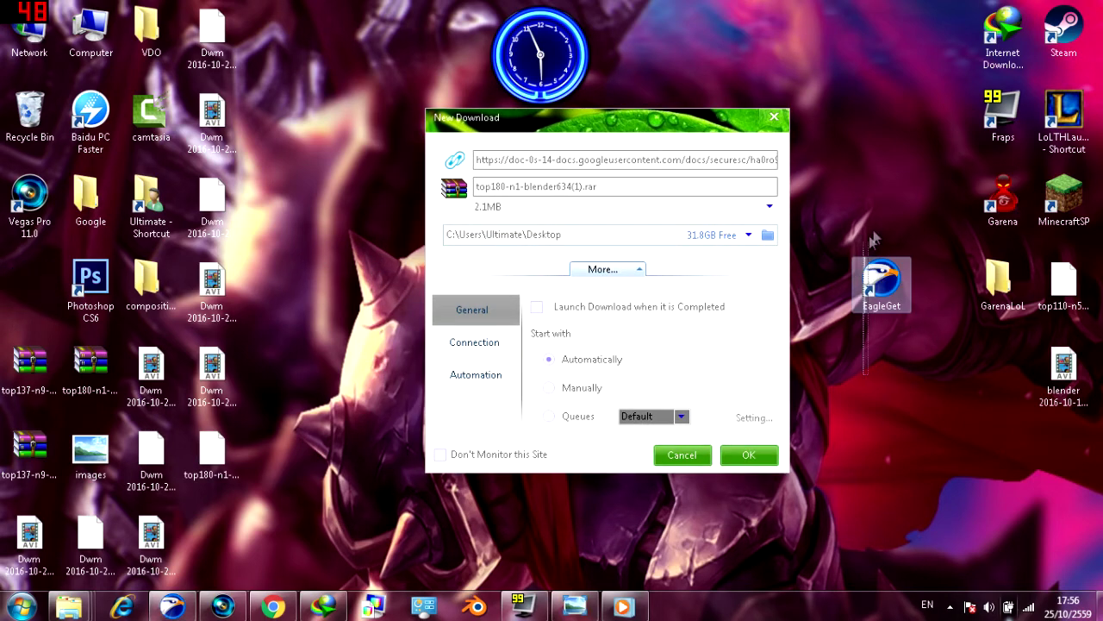
{"action": "mouse_move", "coordinate": [849, 328]}
{"action": "left_mouse_down"}
{"action": "mouse_move", "coordinate": [937, 229]}
{"action": "mouse_move", "coordinate": [887, 406]}
{"action": "mouse_move", "coordinate": [828, 237]}
{"action": "mouse_move", "coordinate": [948, 232]}
{"action": "mouse_move", "coordinate": [859, 259]}
{"action": "mouse_move", "coordinate": [875, 455]}
{"action": "mouse_move", "coordinate": [865, 259]}
{"action": "mouse_move", "coordinate": [893, 401]}
{"action": "mouse_move", "coordinate": [922, 217]}
{"action": "left_mouse_up"}
{"action": "left_click_drag", "start_coordinate": [840, 421], "coordinate": [948, 216]}
Move the EagleGet shortcut back to the left column and place the archive icon mid-desktop
{"action": "left_click", "coordinate": [870, 408]}
{"action": "mouse_move", "coordinate": [845, 401]}
{"action": "left_mouse_down"}
{"action": "mouse_move", "coordinate": [897, 312]}
{"action": "mouse_move", "coordinate": [226, 345]}
{"action": "mouse_move", "coordinate": [879, 285]}
{"action": "left_mouse_up"}
{"action": "left_click", "coordinate": [877, 372]}
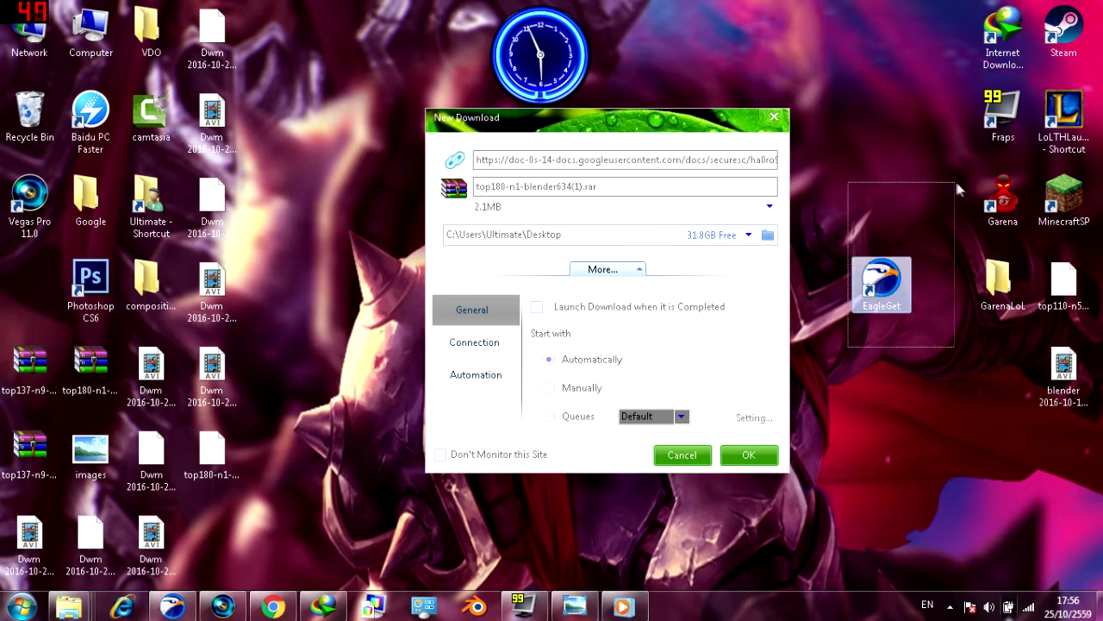
{"action": "mouse_move", "coordinate": [872, 293]}
{"action": "left_mouse_down"}
{"action": "mouse_move", "coordinate": [32, 311]}
{"action": "mouse_move", "coordinate": [31, 297]}
{"action": "left_mouse_up"}
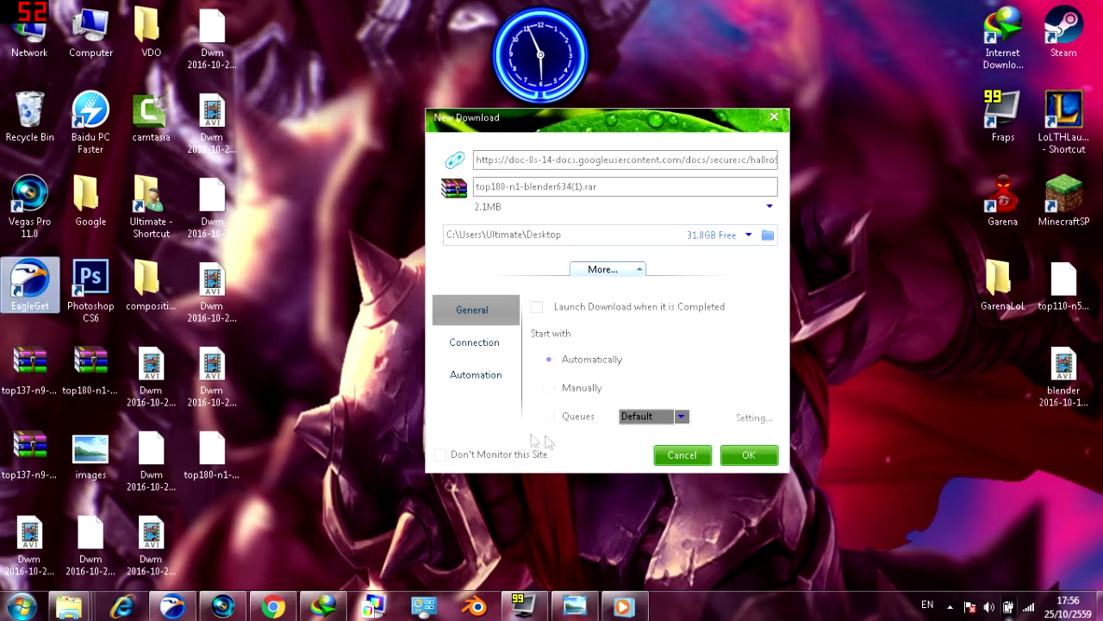
{"action": "left_click", "coordinate": [682, 454]}
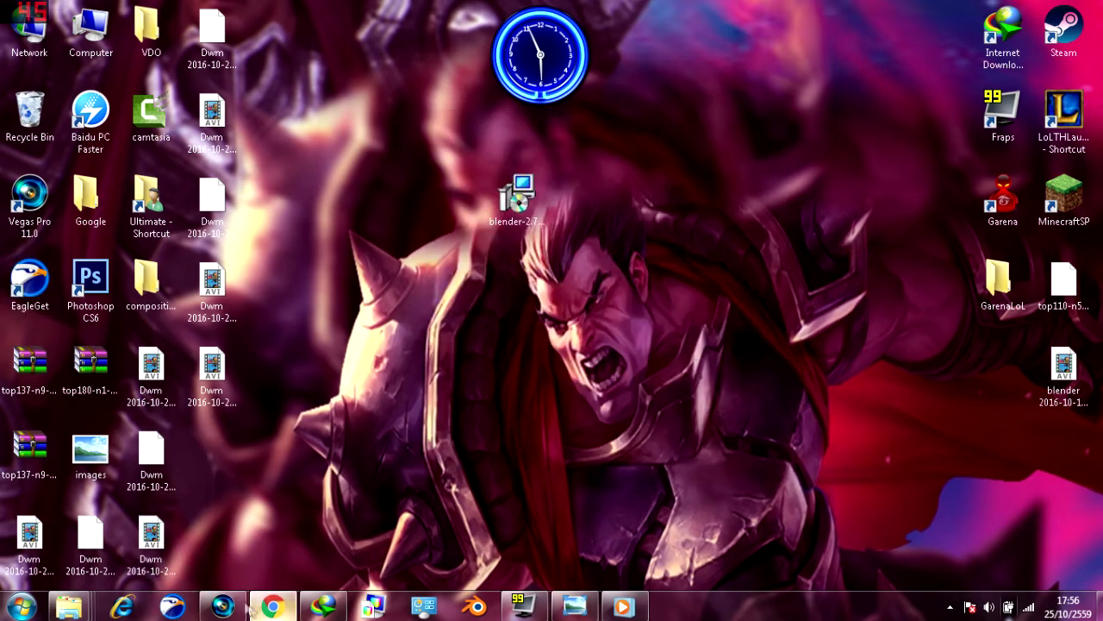
{"action": "left_click_drag", "start_coordinate": [19, 461], "coordinate": [688, 378]}
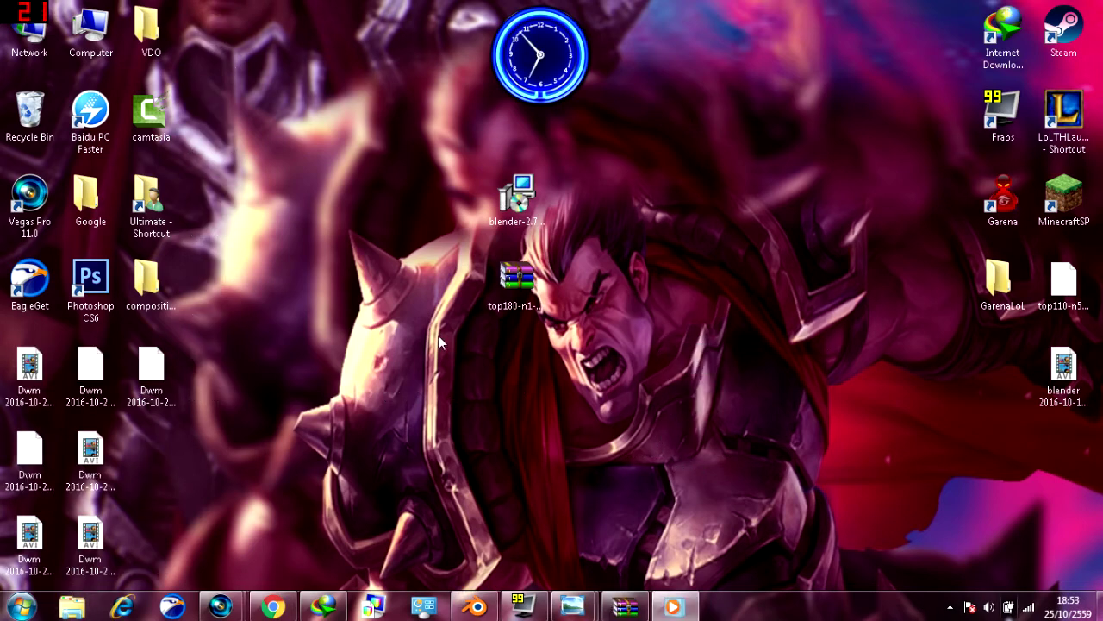
Open top180-n1-blender634.rar in WinRAR, launch Template2.blend, and minimize the archive window
{"action": "mouse_move", "coordinate": [384, 391]}
{"action": "left_mouse_down"}
{"action": "mouse_move", "coordinate": [542, 300]}
{"action": "mouse_move", "coordinate": [573, 251]}
{"action": "left_mouse_up"}
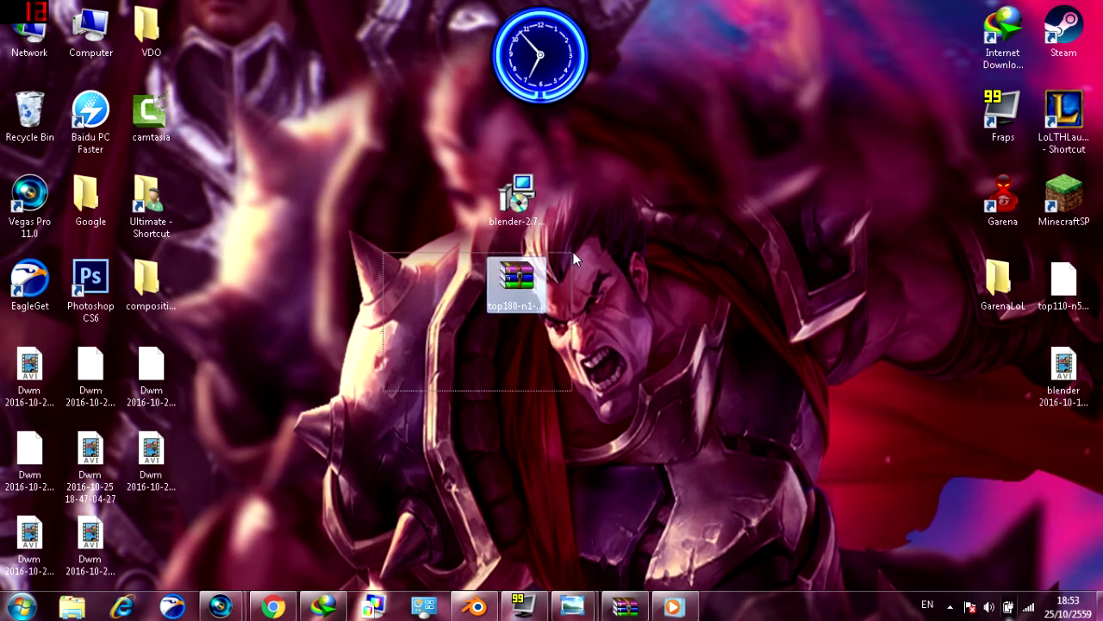
{"action": "left_click", "coordinate": [513, 290]}
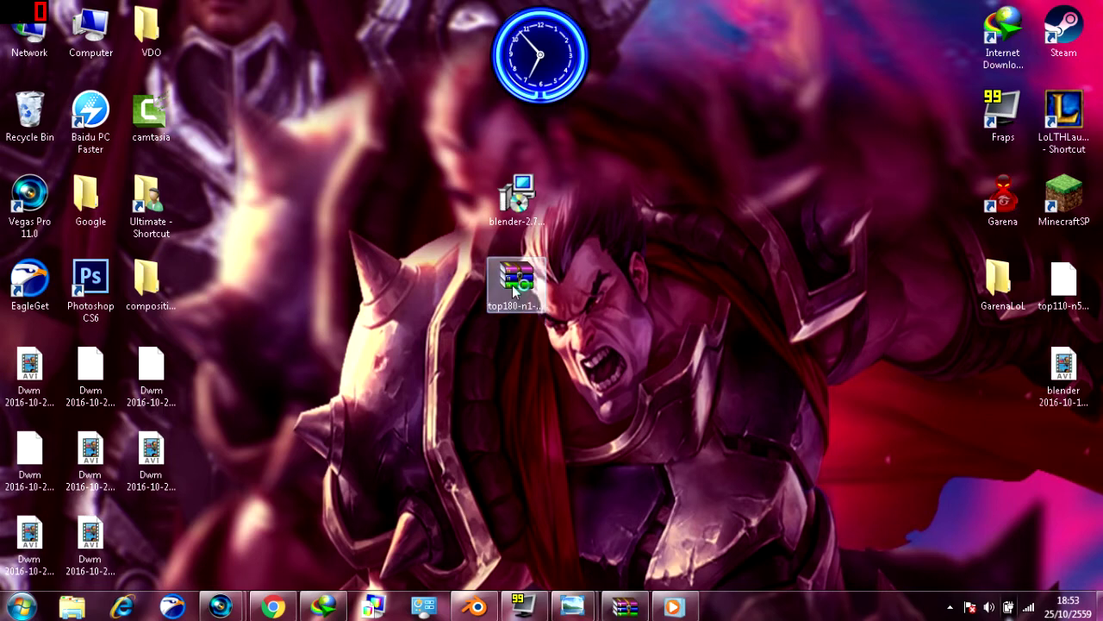
{"action": "double_click", "coordinate": [513, 290]}
{"action": "double_click", "coordinate": [225, 250]}
{"action": "left_click_drag", "start_coordinate": [205, 298], "coordinate": [207, 287]}
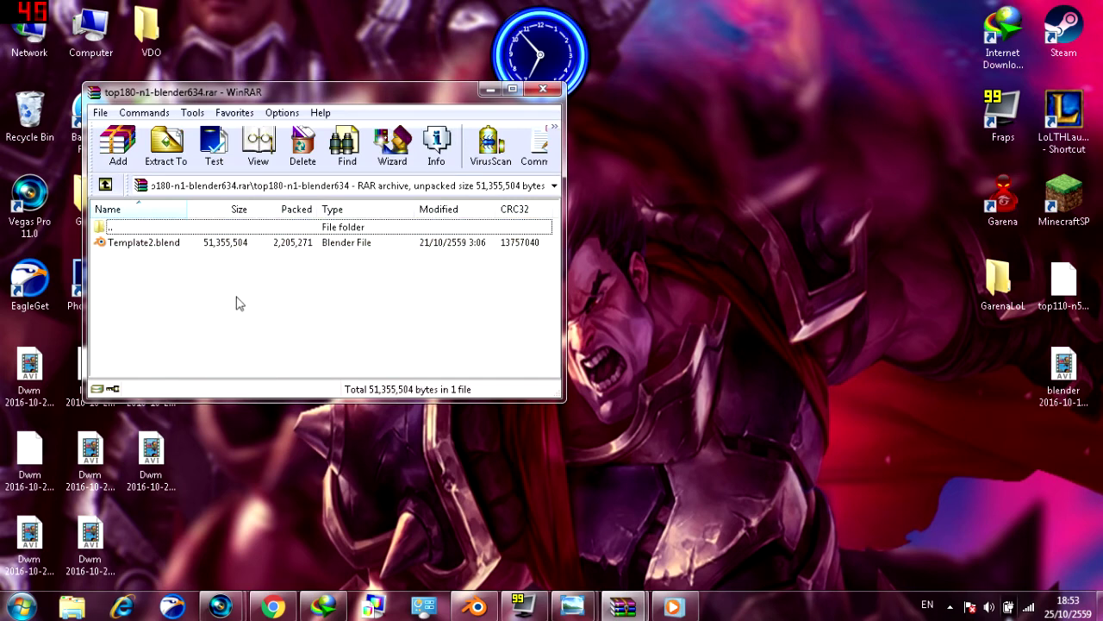
{"action": "double_click", "coordinate": [246, 244]}
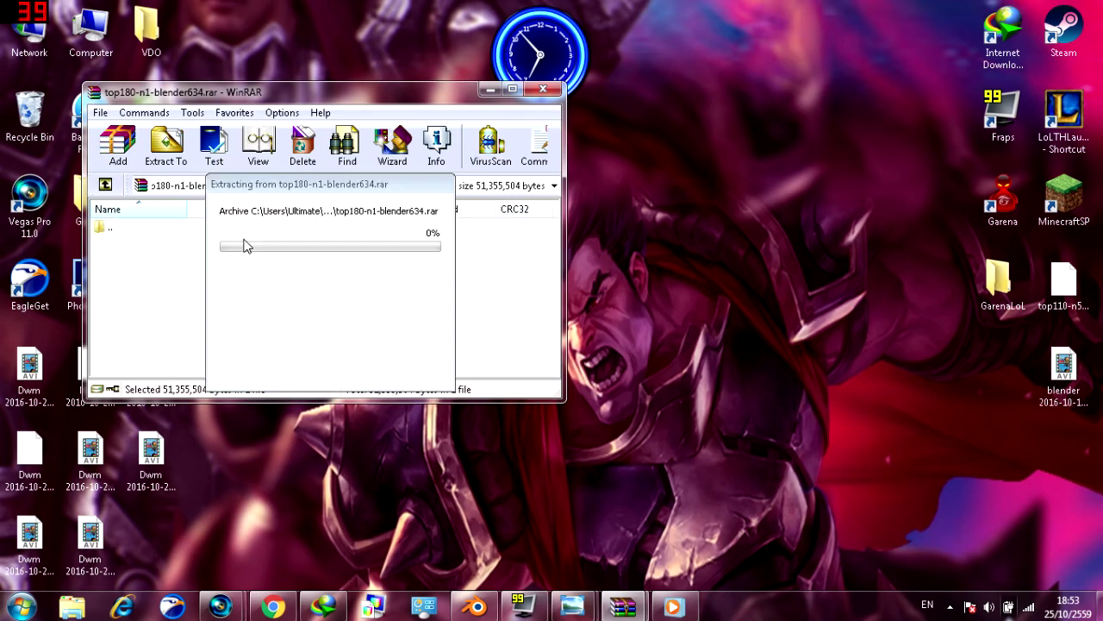
{"action": "left_click", "coordinate": [495, 91]}
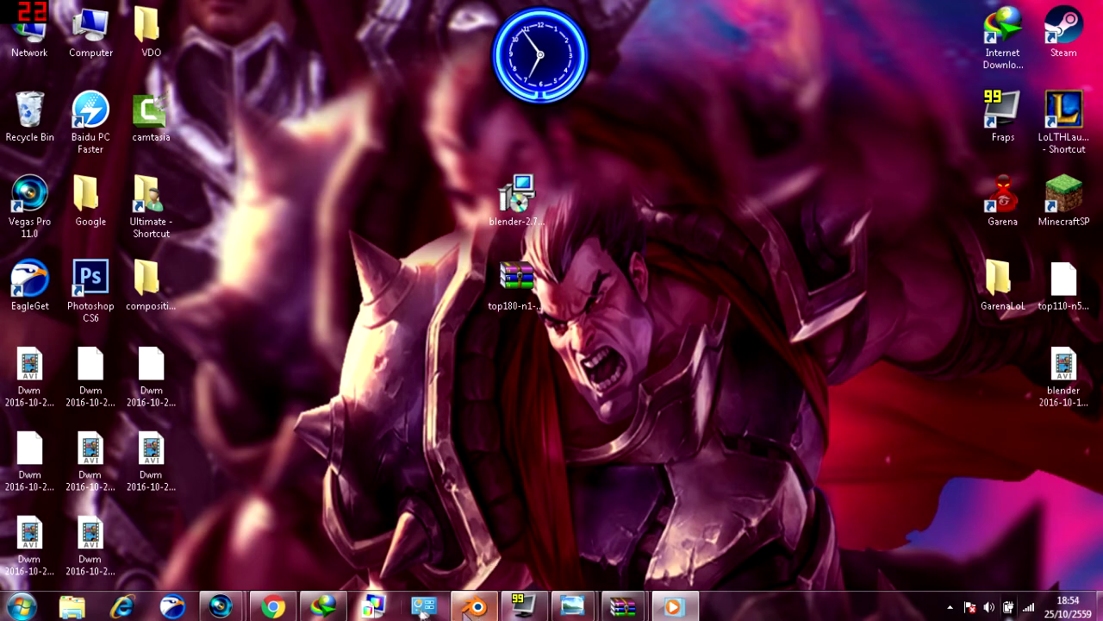
{"action": "left_click", "coordinate": [472, 607]}
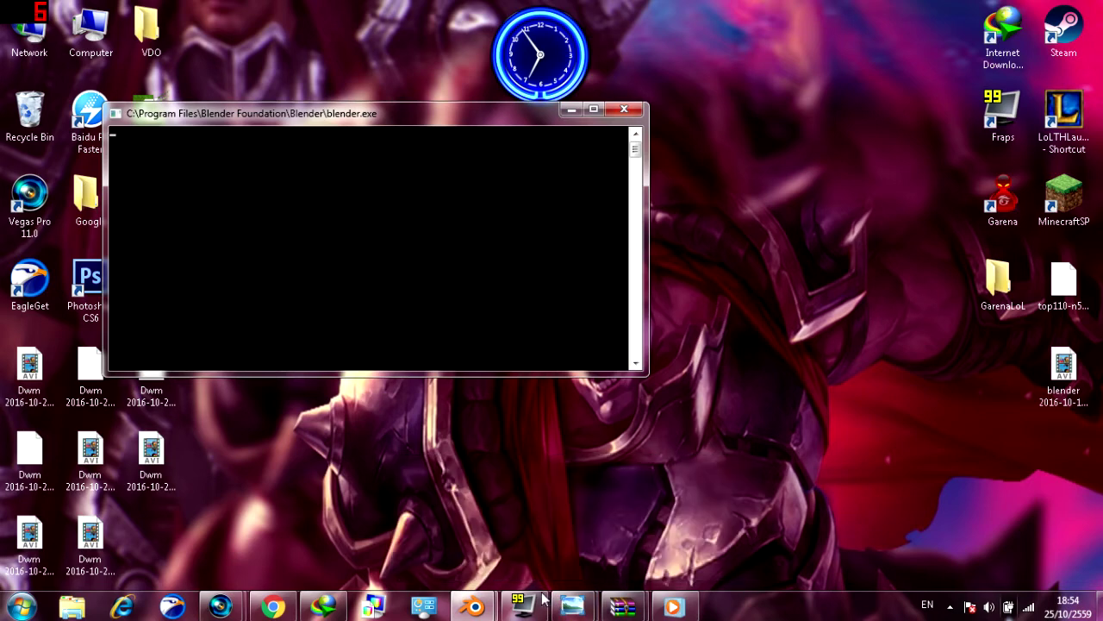
Switch to the Blender window loading the Template2.blend intro scene
{"action": "left_click", "coordinate": [475, 607]}
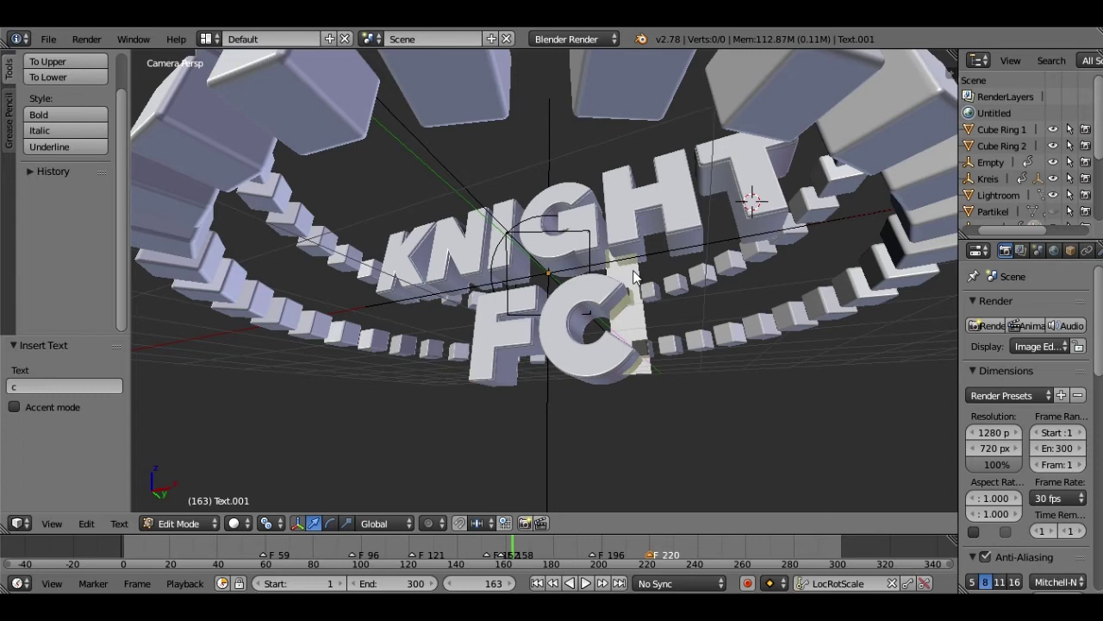
Select the title text object in Edit Mode and retype it as KNIGHT, with FC on a new line
{"action": "key", "text": "Tab"}
{"action": "left_click", "coordinate": [632, 271]}
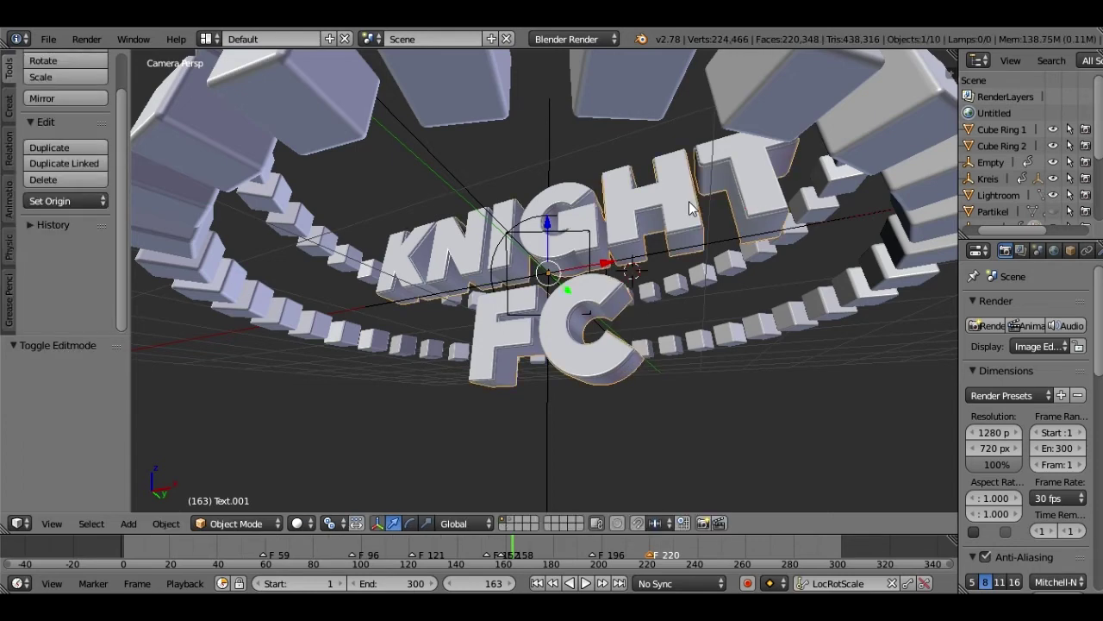
{"action": "right_click", "coordinate": [689, 203]}
{"action": "left_click", "coordinate": [688, 201]}
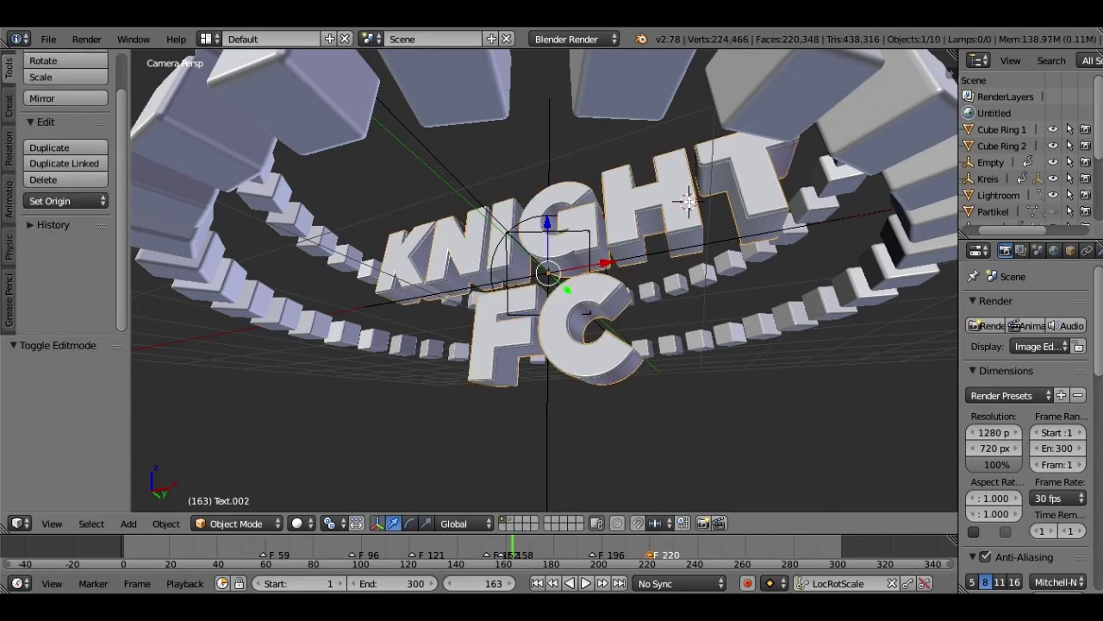
{"action": "key", "text": "Tab"}
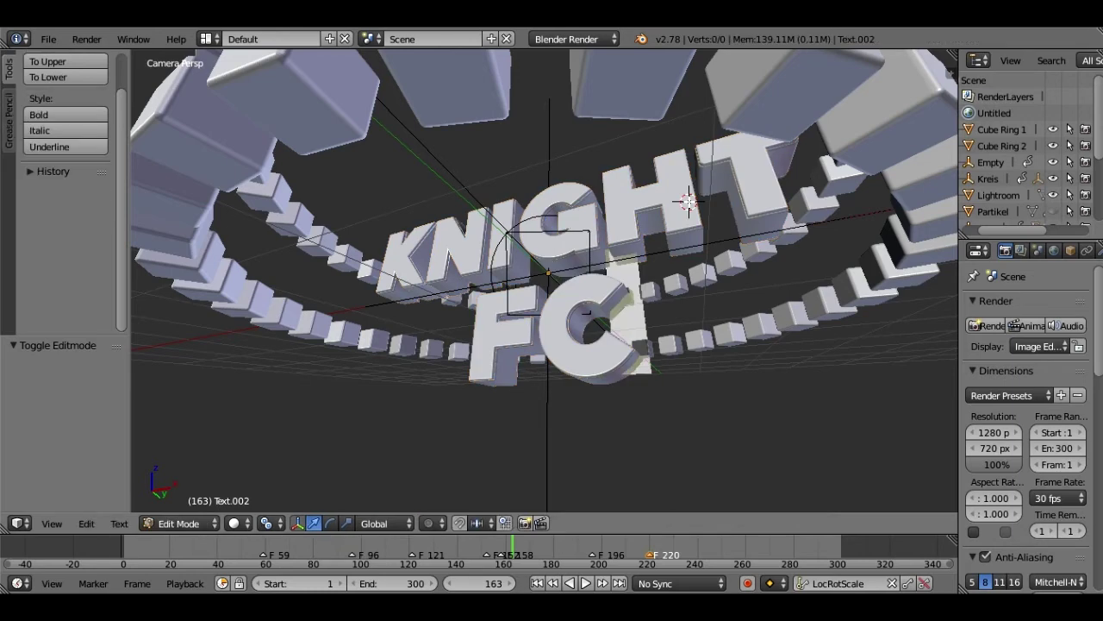
{"action": "key", "text": "BackSpace"}
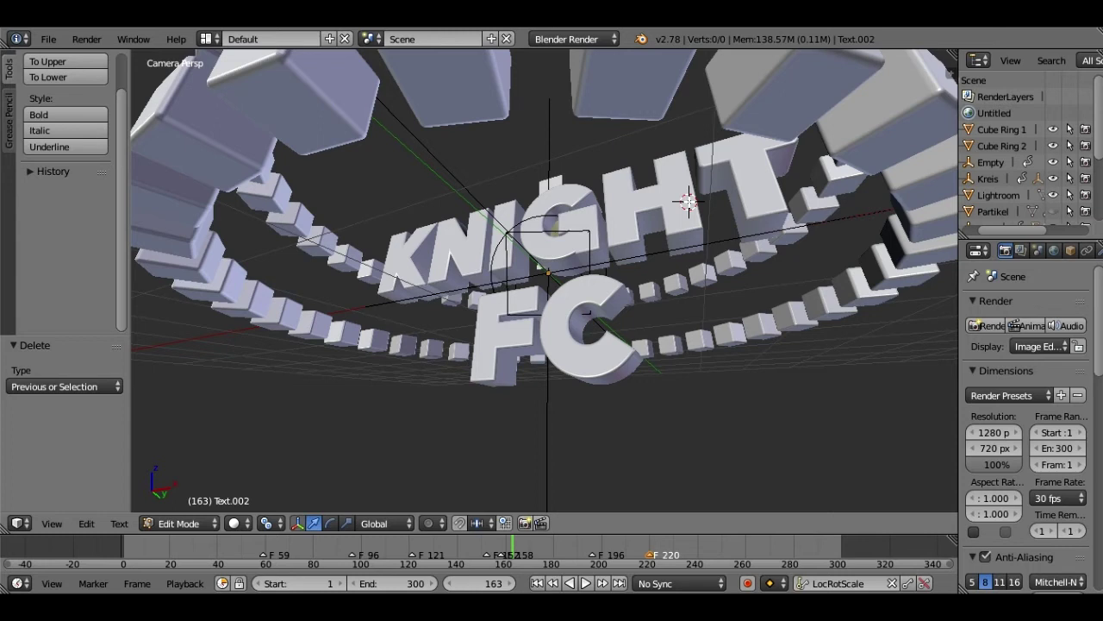
{"action": "type", "text": "g"}
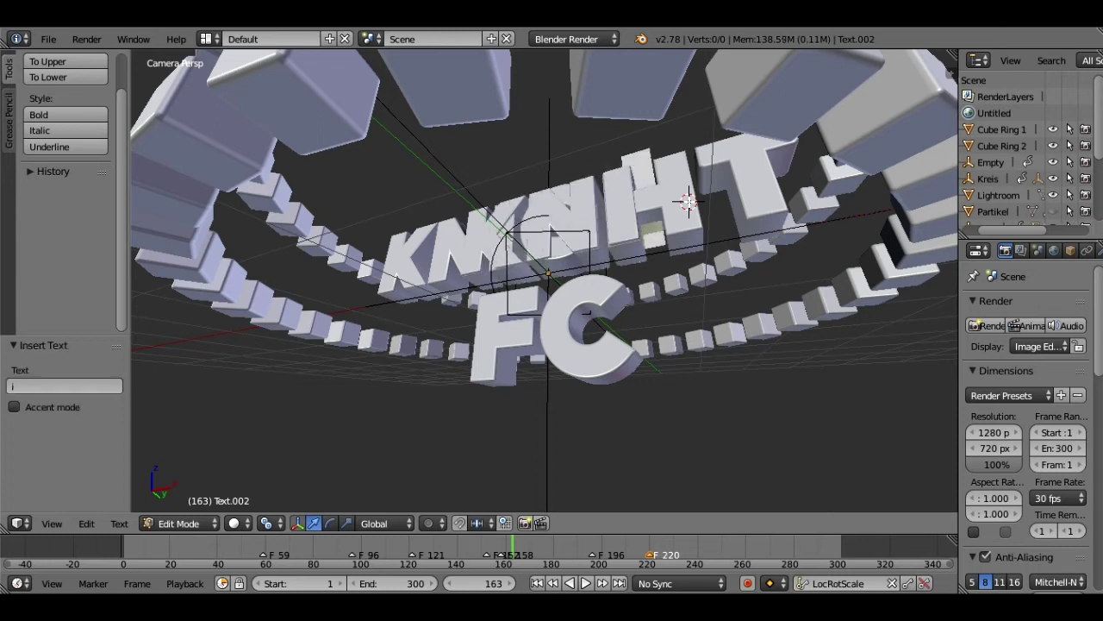
{"action": "type", "text": "ht"}
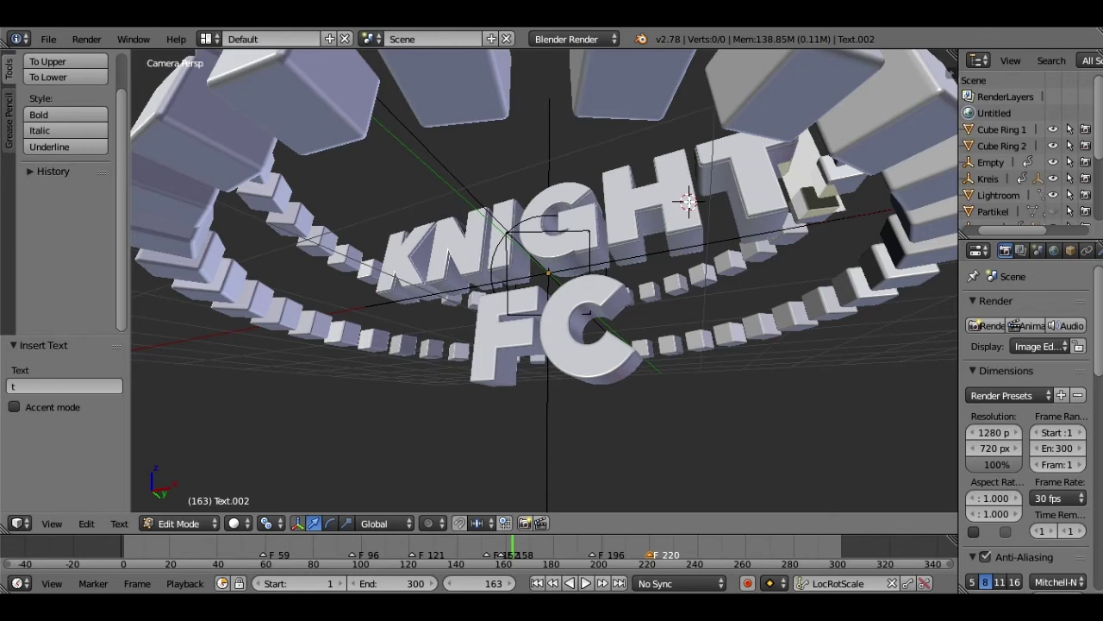
{"action": "key", "text": "Return"}
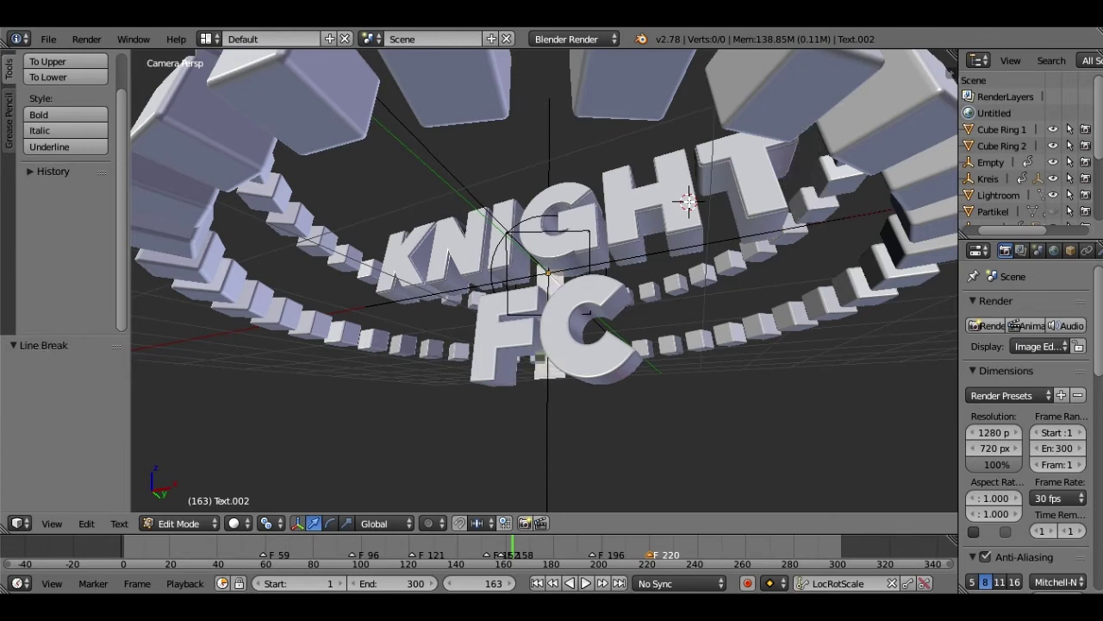
{"action": "type", "text": "c"}
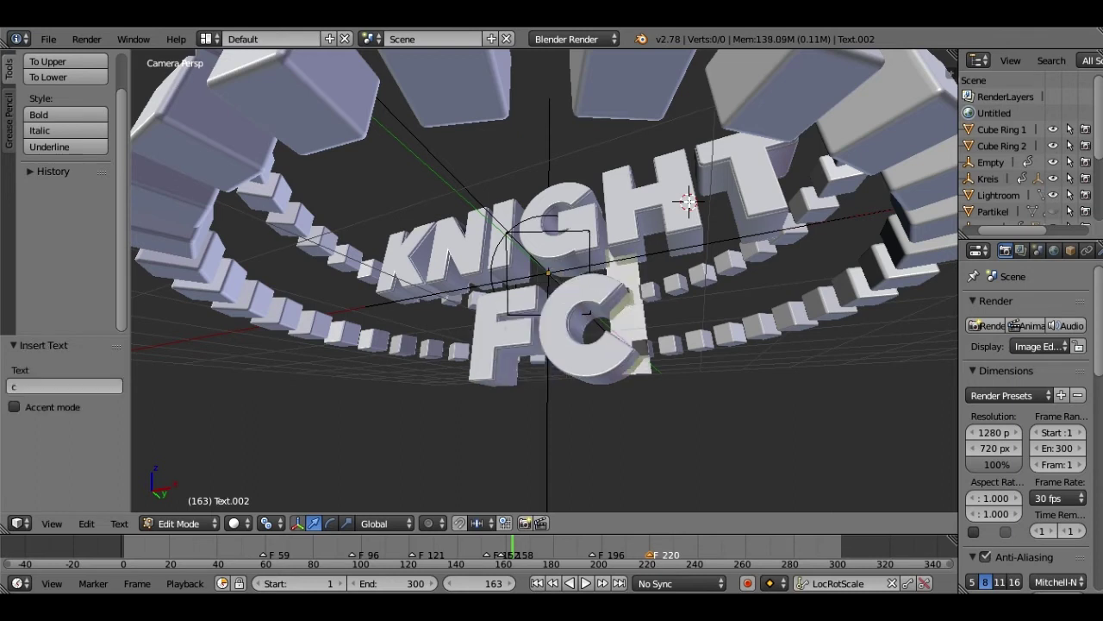
{"action": "key", "text": "BackSpace"}
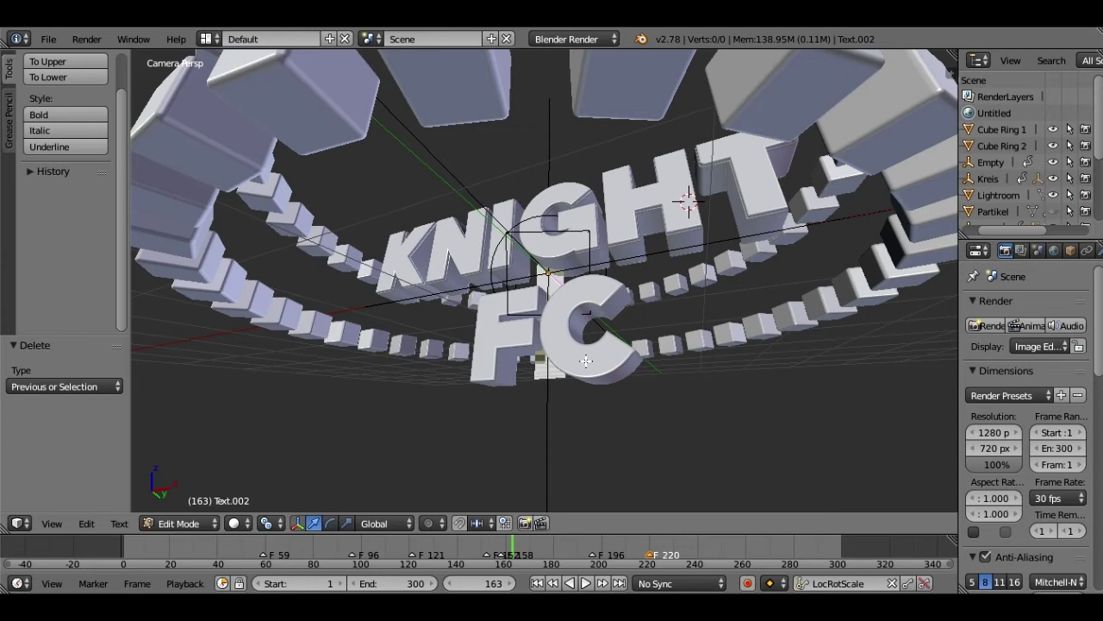
{"action": "type", "text": "c"}
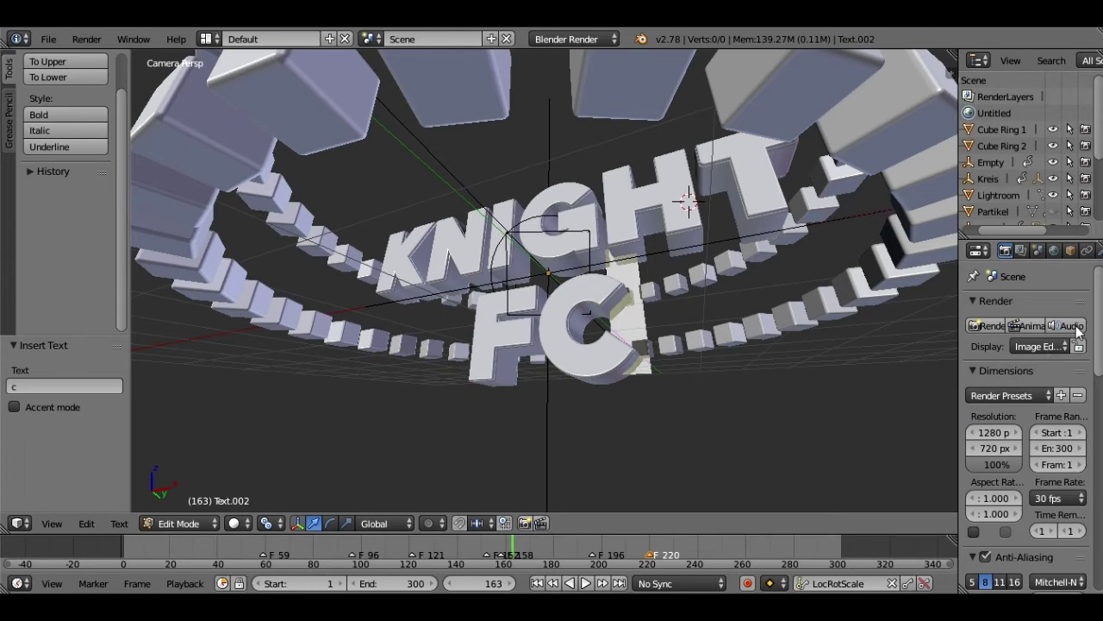
Keep H.264 as the output file format in the Render Output settings
{"action": "scroll", "coordinate": [1101, 317], "scroll_direction": "down", "scroll_amount": 2}
{"action": "scroll", "coordinate": [1101, 317], "scroll_direction": "down", "scroll_amount": 2}
{"action": "scroll", "coordinate": [1101, 317], "scroll_direction": "down", "scroll_amount": 2}
{"action": "scroll", "coordinate": [1101, 318], "scroll_direction": "down", "scroll_amount": 2}
{"action": "scroll", "coordinate": [1100, 318], "scroll_direction": "down", "scroll_amount": 2}
{"action": "scroll", "coordinate": [1101, 317], "scroll_direction": "down", "scroll_amount": 2}
{"action": "scroll", "coordinate": [1101, 317], "scroll_direction": "down", "scroll_amount": 2}
{"action": "scroll", "coordinate": [1101, 317], "scroll_direction": "down", "scroll_amount": 2}
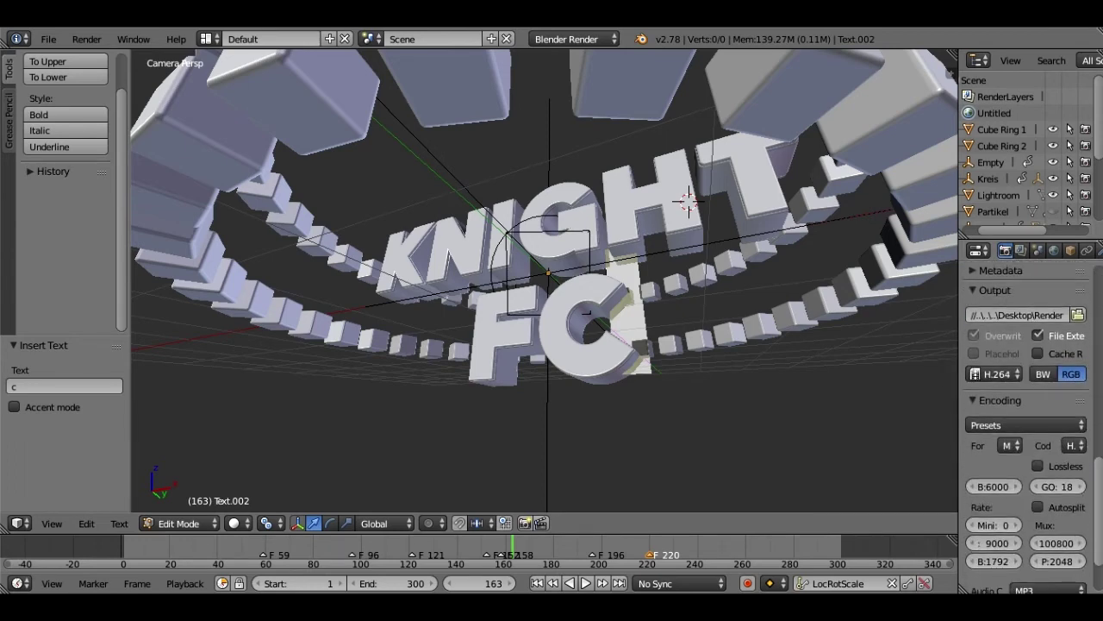
{"action": "left_click", "coordinate": [1011, 369]}
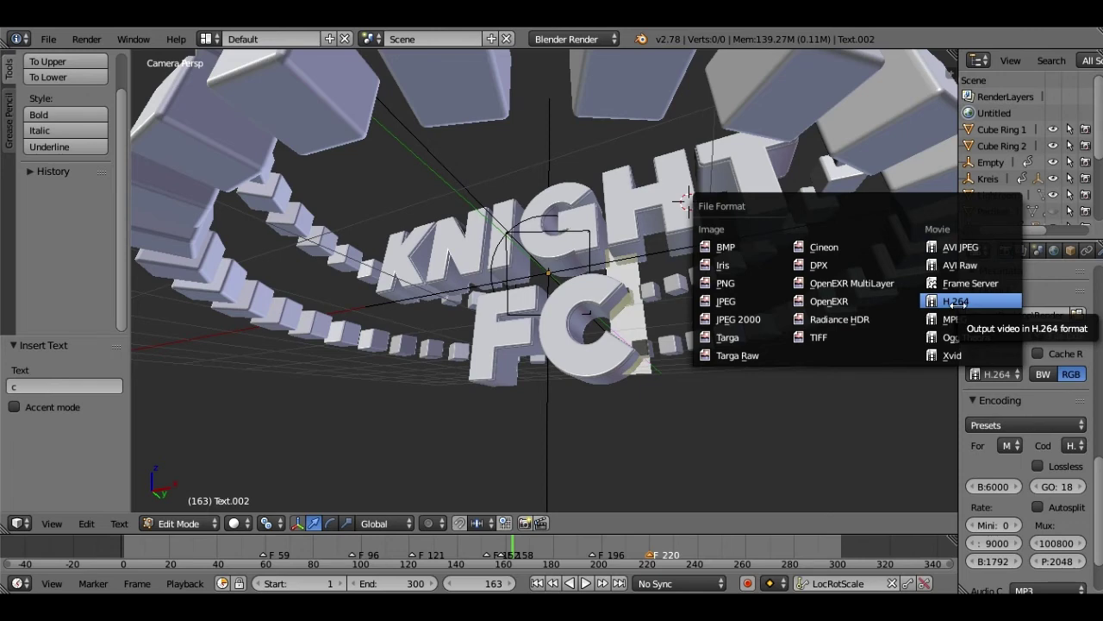
{"action": "left_click", "coordinate": [955, 304]}
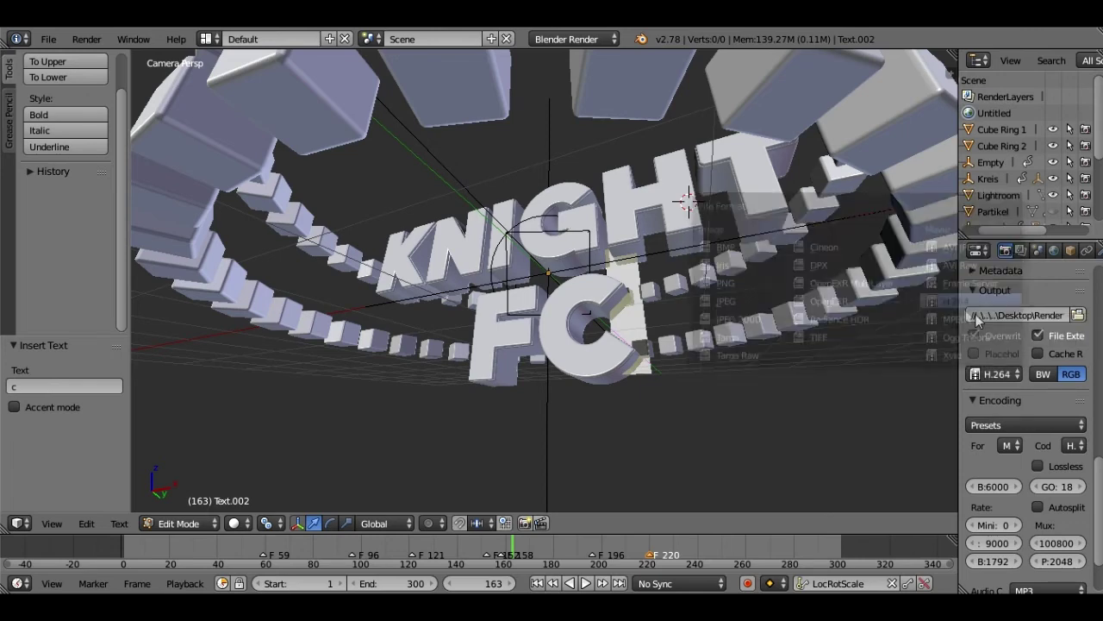
Set the render output location to the Desktop\Google folder
{"action": "left_click", "coordinate": [1081, 316]}
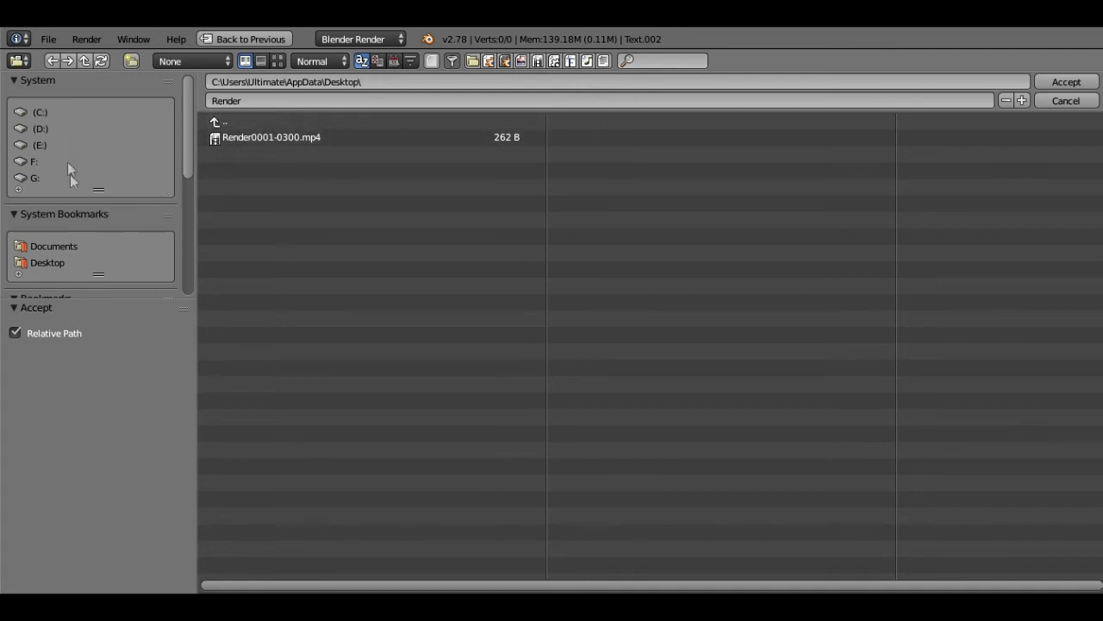
{"action": "left_click", "coordinate": [53, 261]}
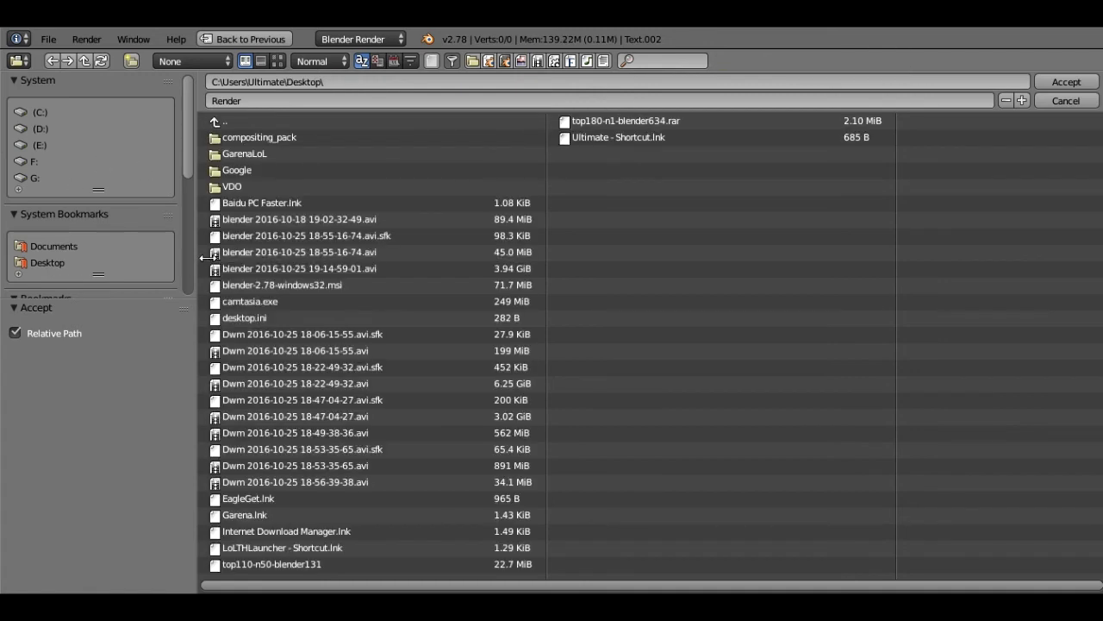
{"action": "left_click", "coordinate": [235, 171]}
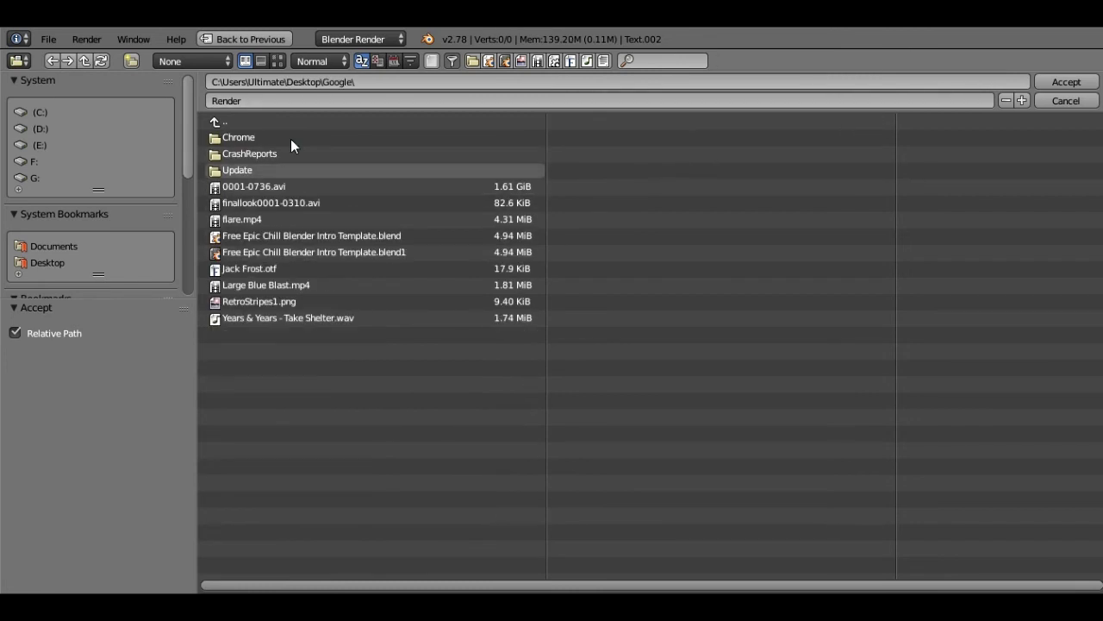
{"action": "left_click", "coordinate": [1052, 83]}
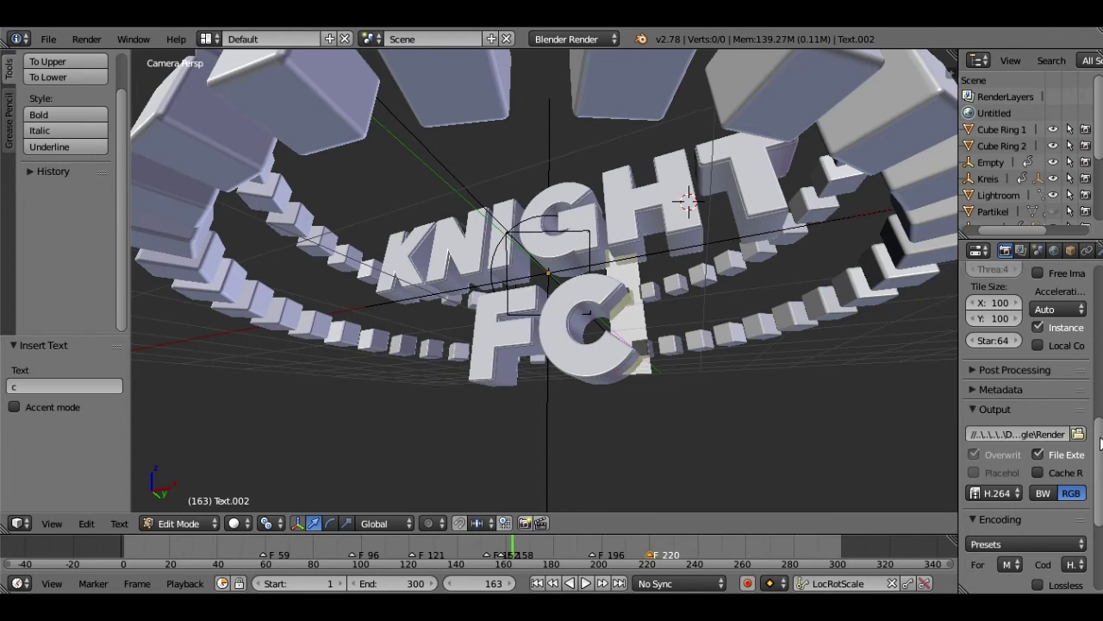
Scroll the Properties panel back to the top and move the playhead to frame 260
{"action": "left_click_drag", "start_coordinate": [1099, 441], "coordinate": [1043, 324]}
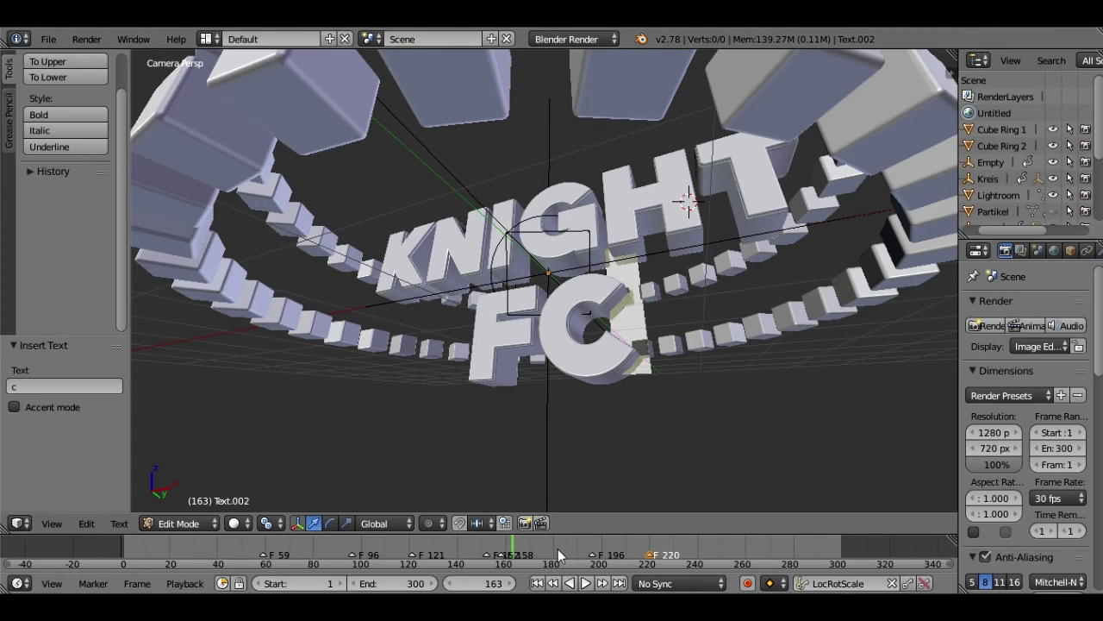
{"action": "left_click_drag", "start_coordinate": [558, 549], "coordinate": [746, 551]}
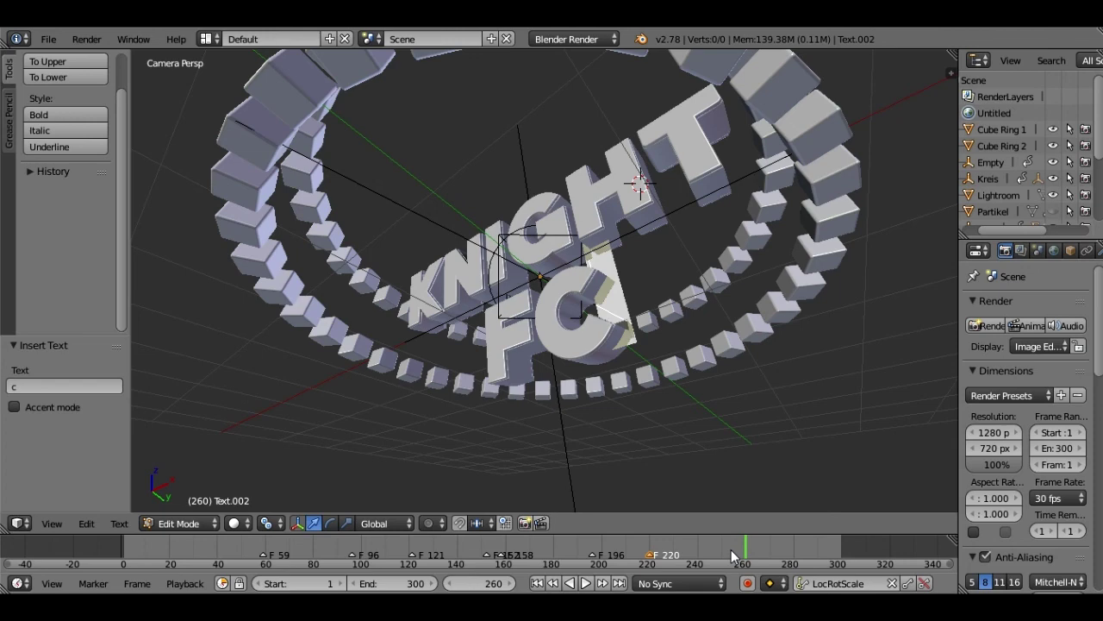
Play the KNIGHT FC intro animation, jump to frame 283, then stop playback
{"action": "key", "text": "shift+alt+a"}
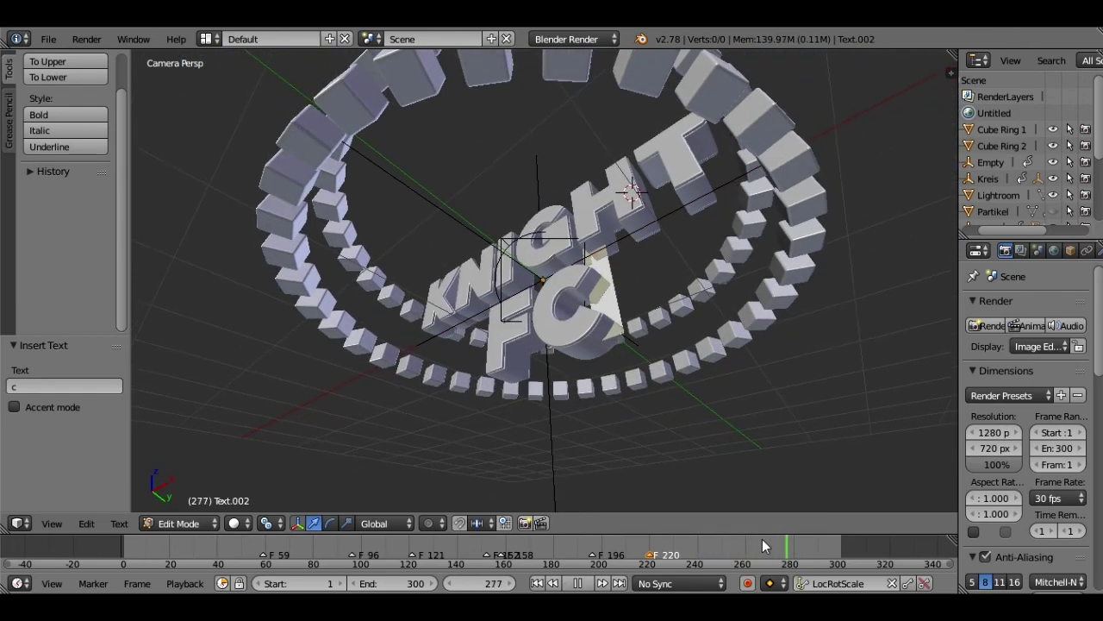
{"action": "left_click", "coordinate": [800, 543]}
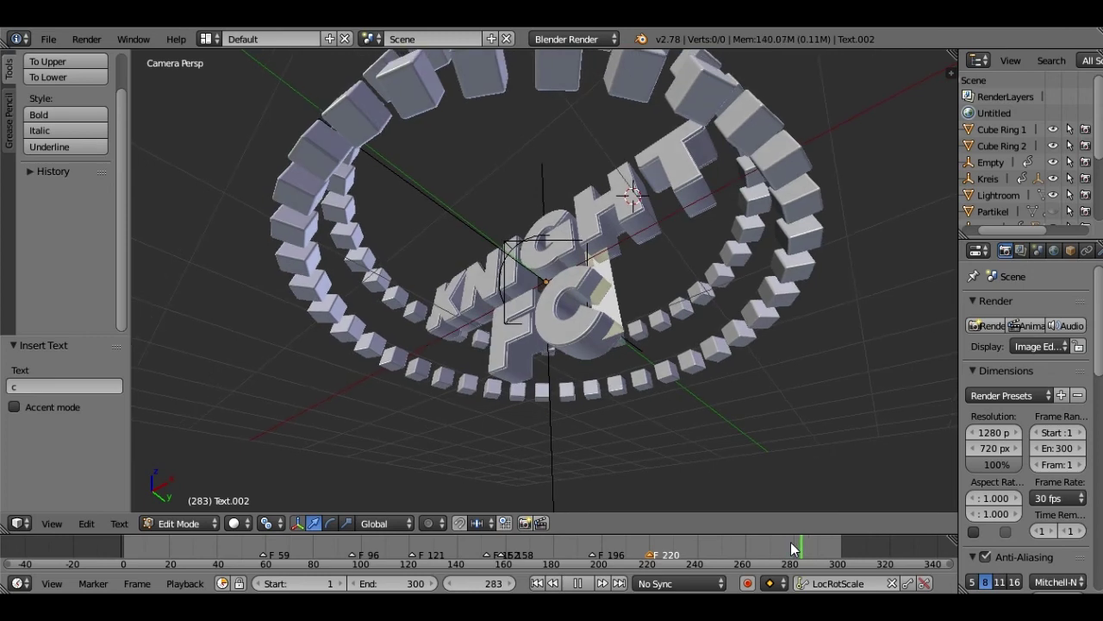
{"action": "key", "text": "alt+a"}
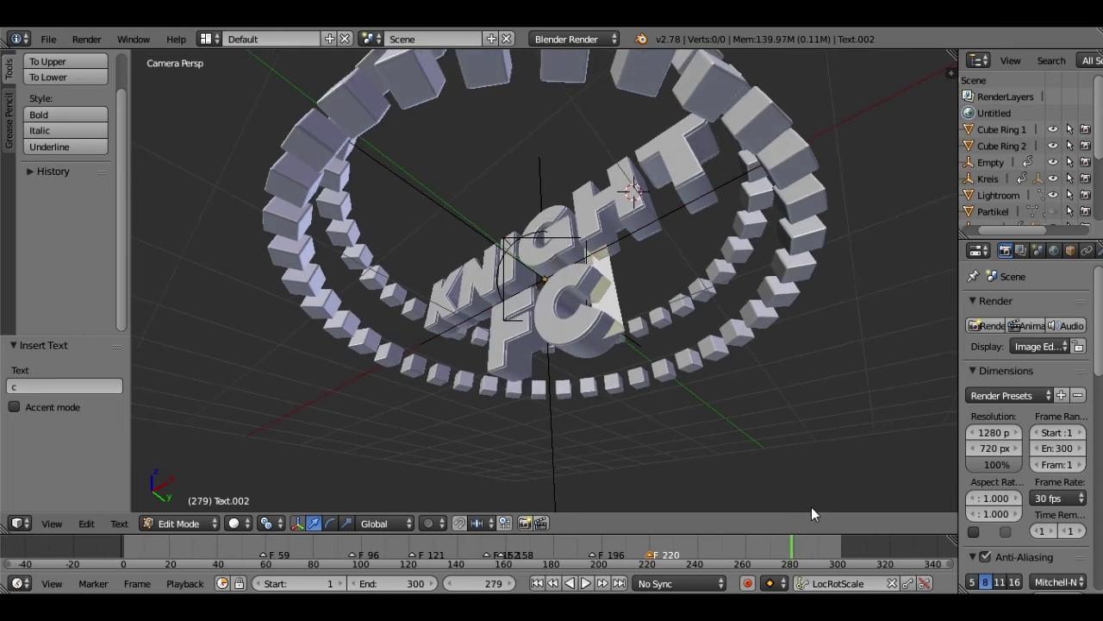